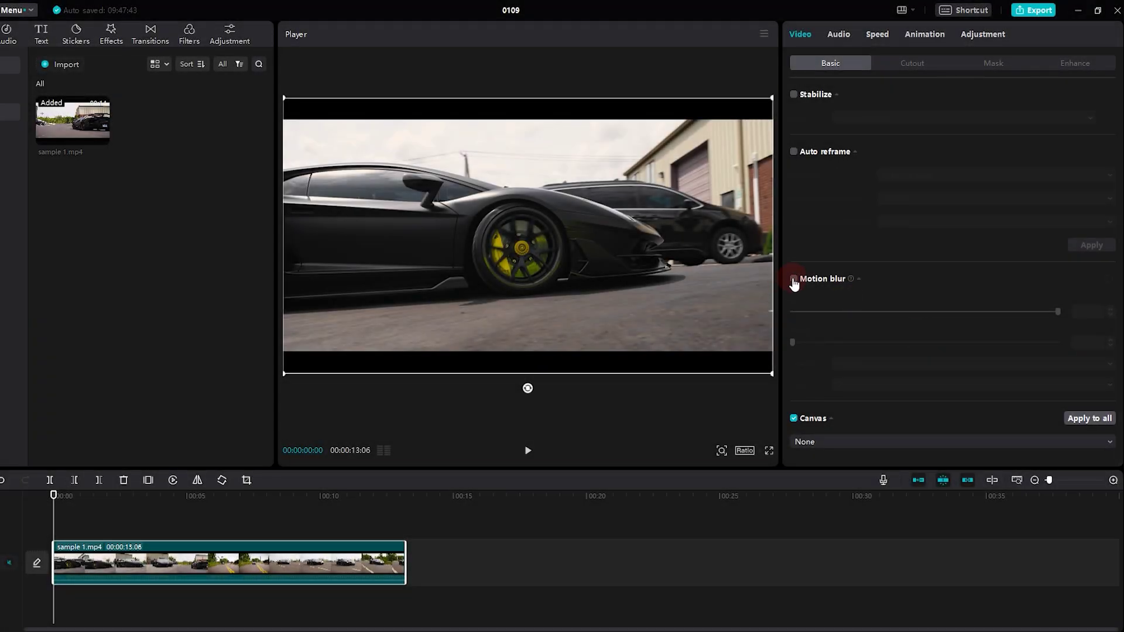
Enable motion blur on the Lamborghini clip, preview it, and set it to repeat 4 times
click(794, 279)
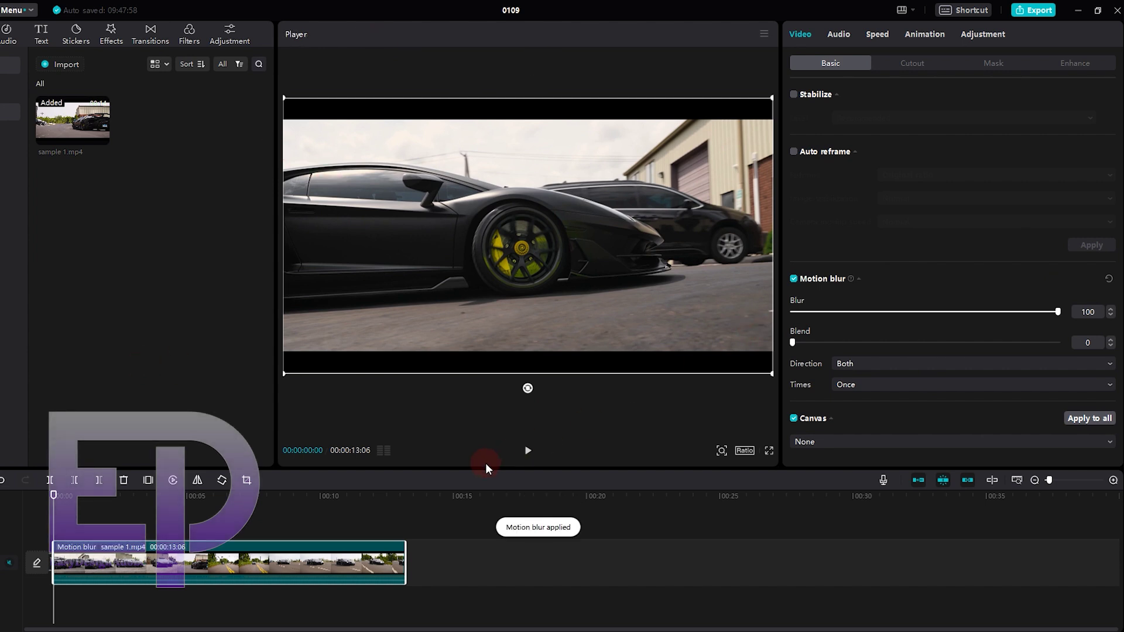
key(space)
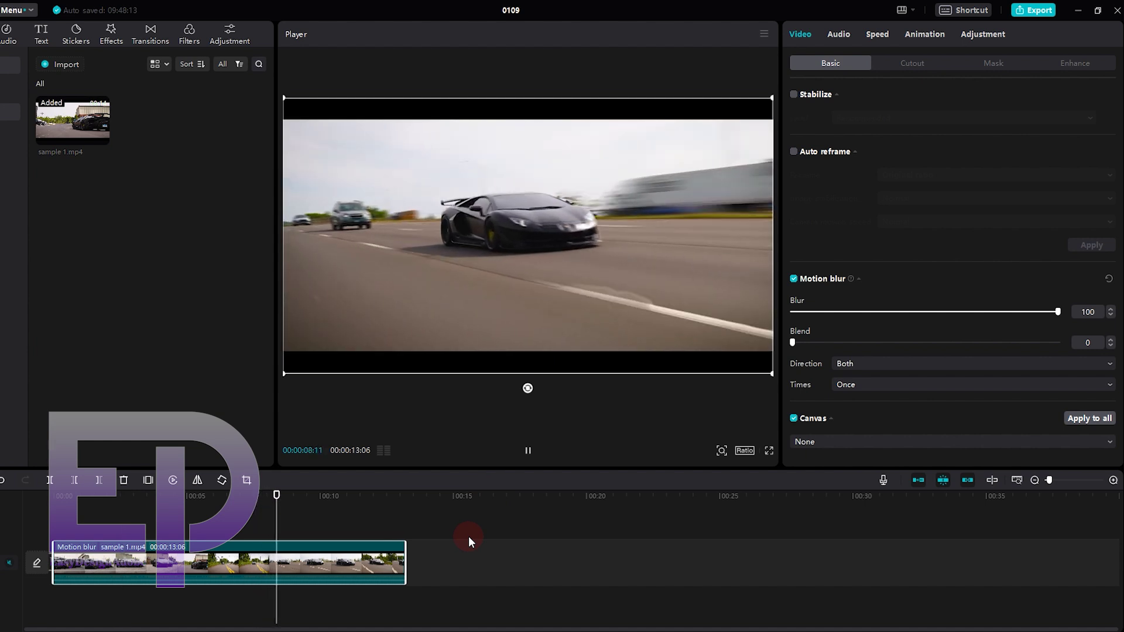
key(space)
click(904, 384)
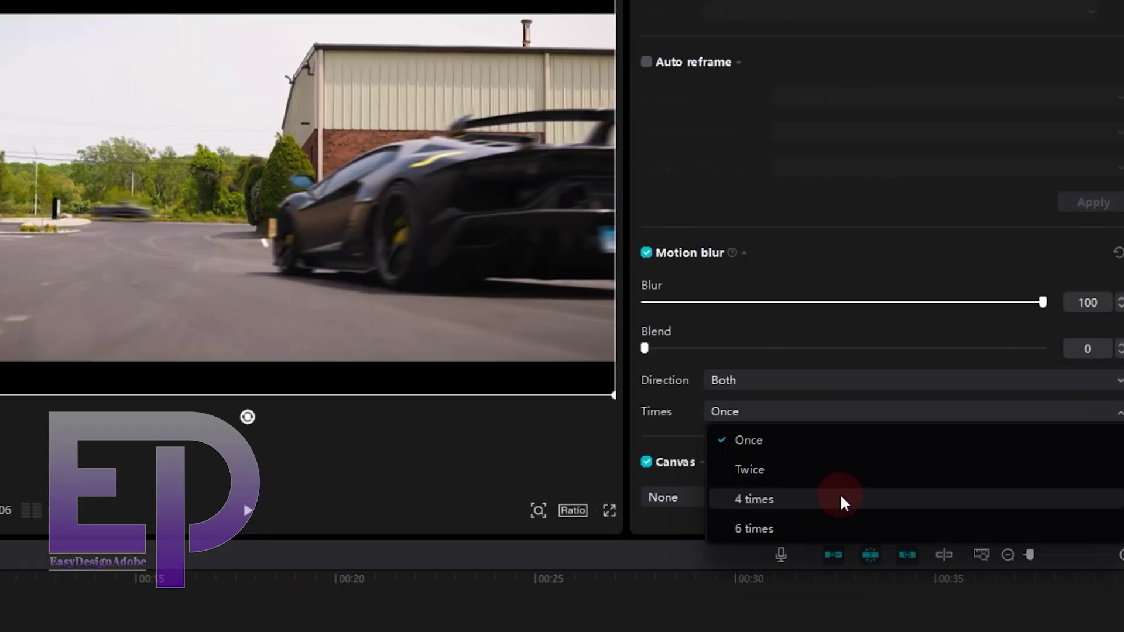
click(840, 496)
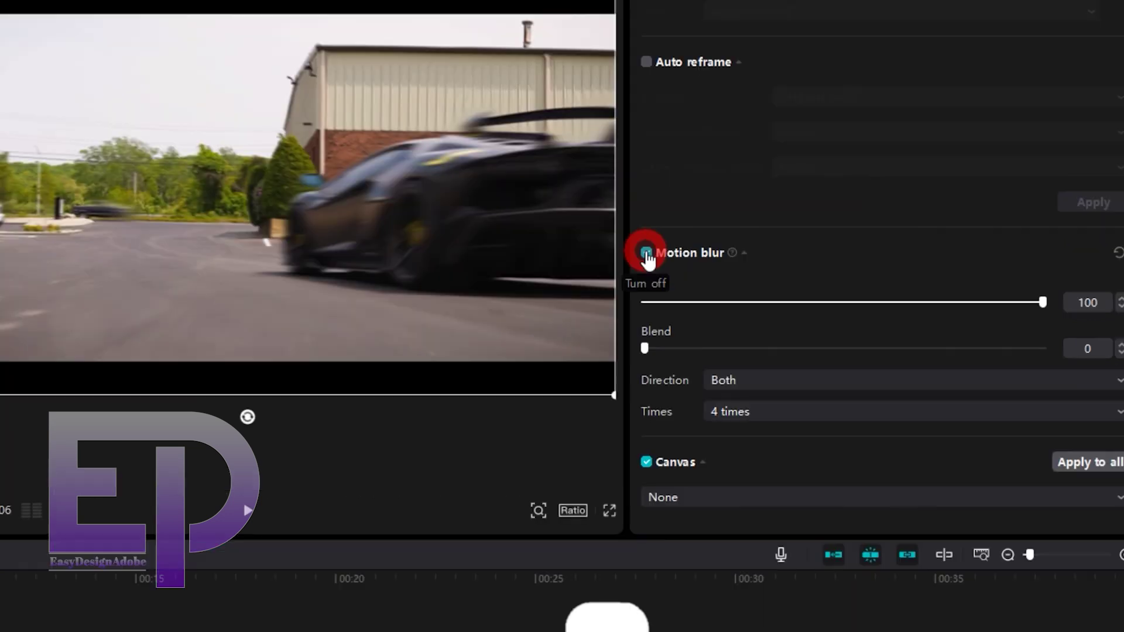
click(794, 279)
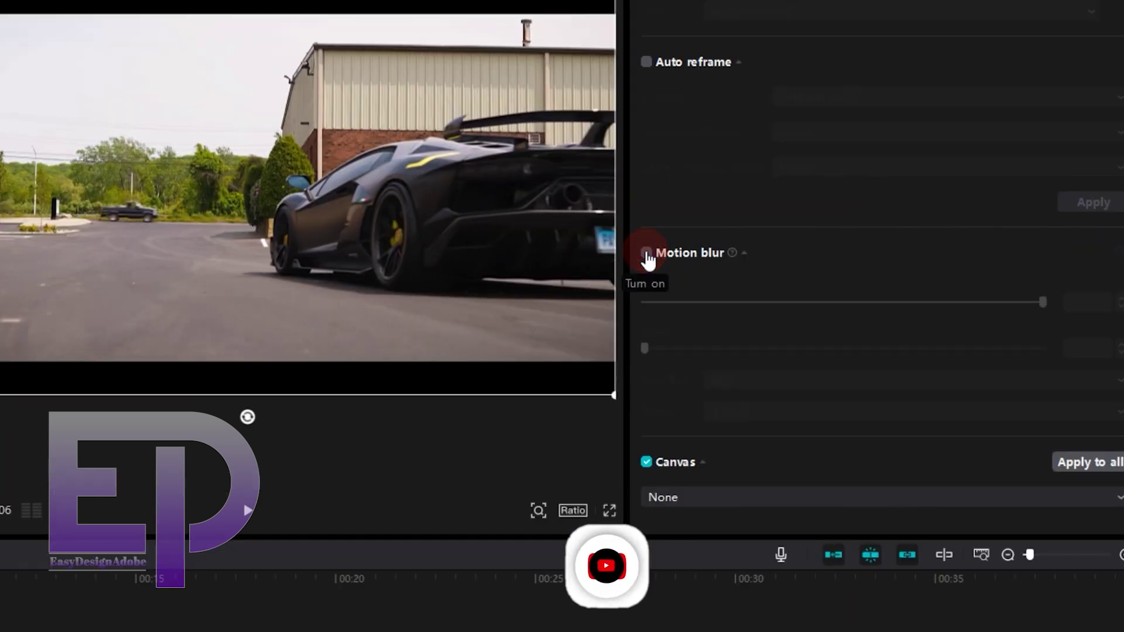
click(794, 280)
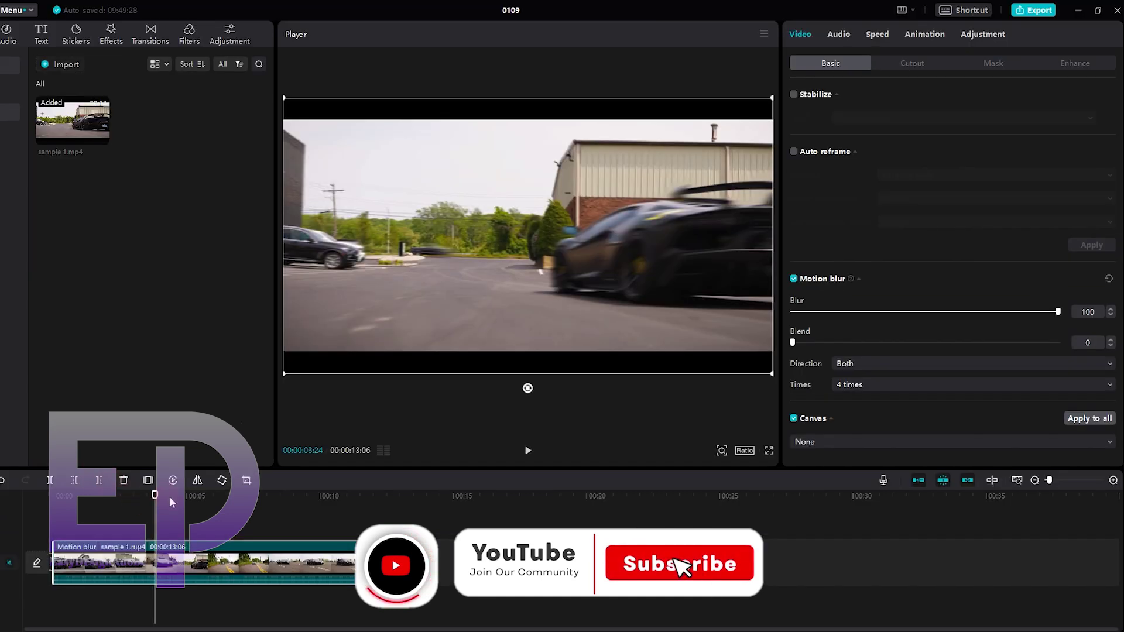
click(17, 518)
key(space)
click(325, 525)
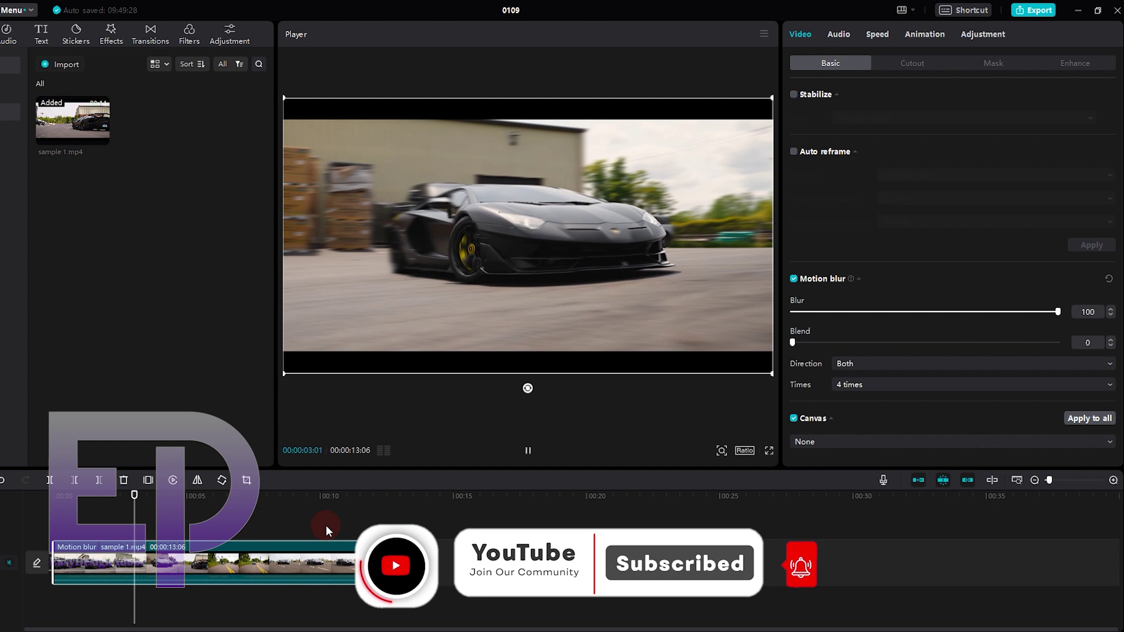
click(150, 501)
click(167, 498)
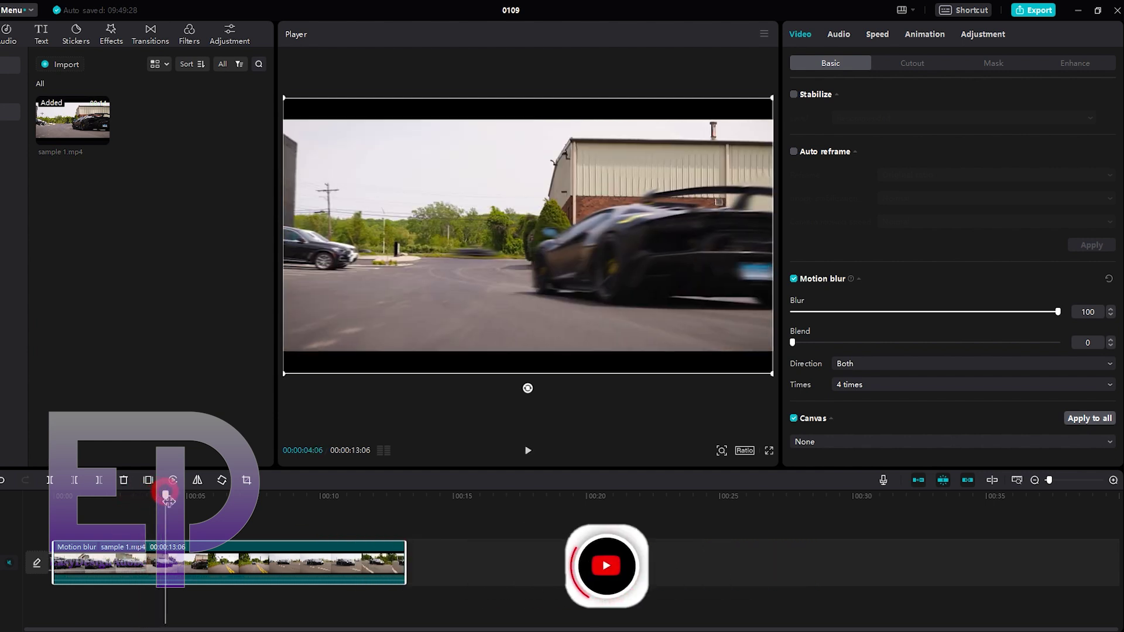
key(space)
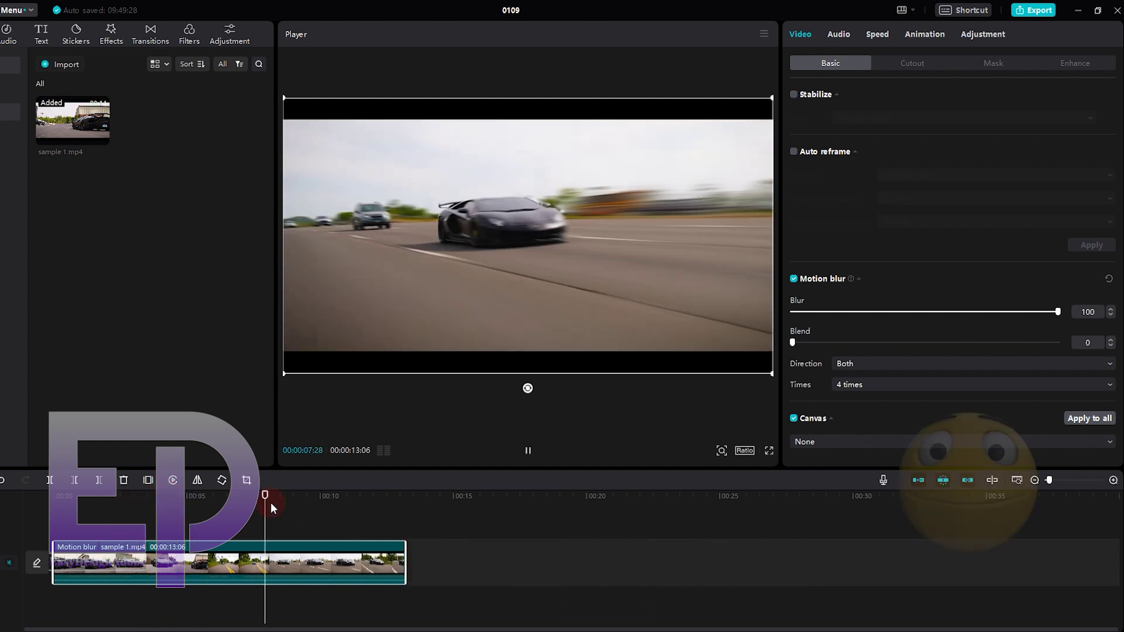
click(751, 286)
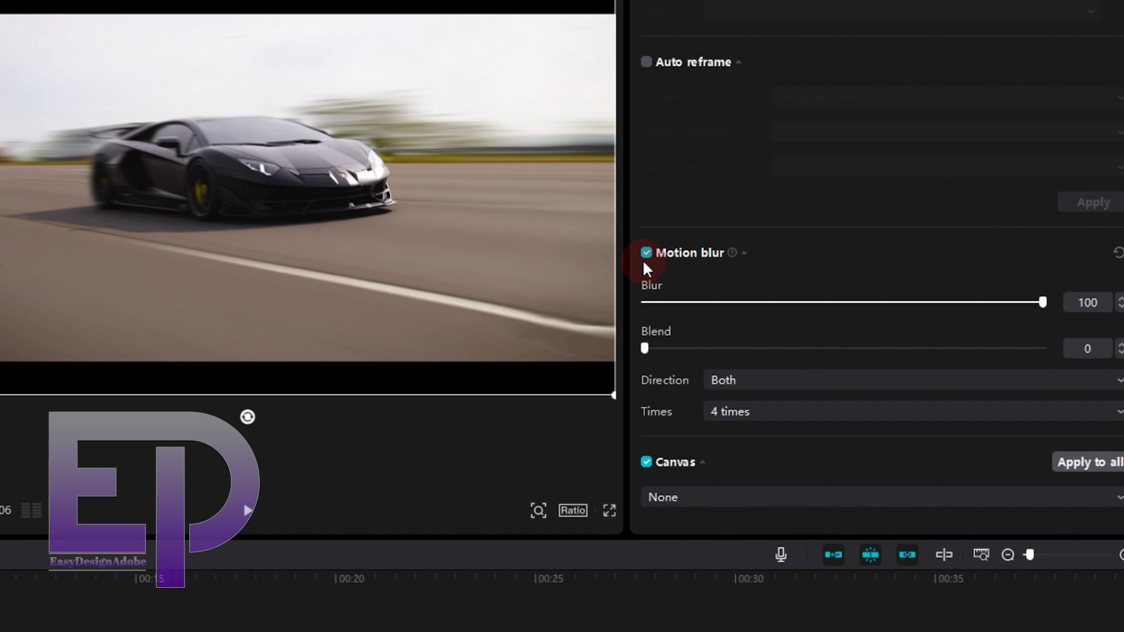
click(646, 253)
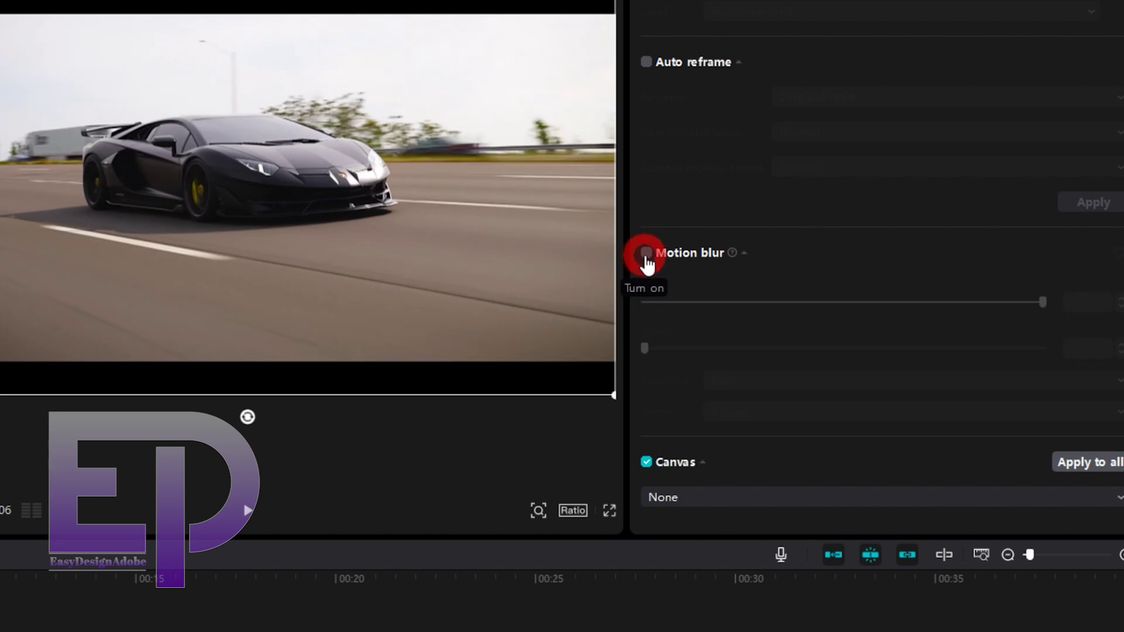
click(646, 253)
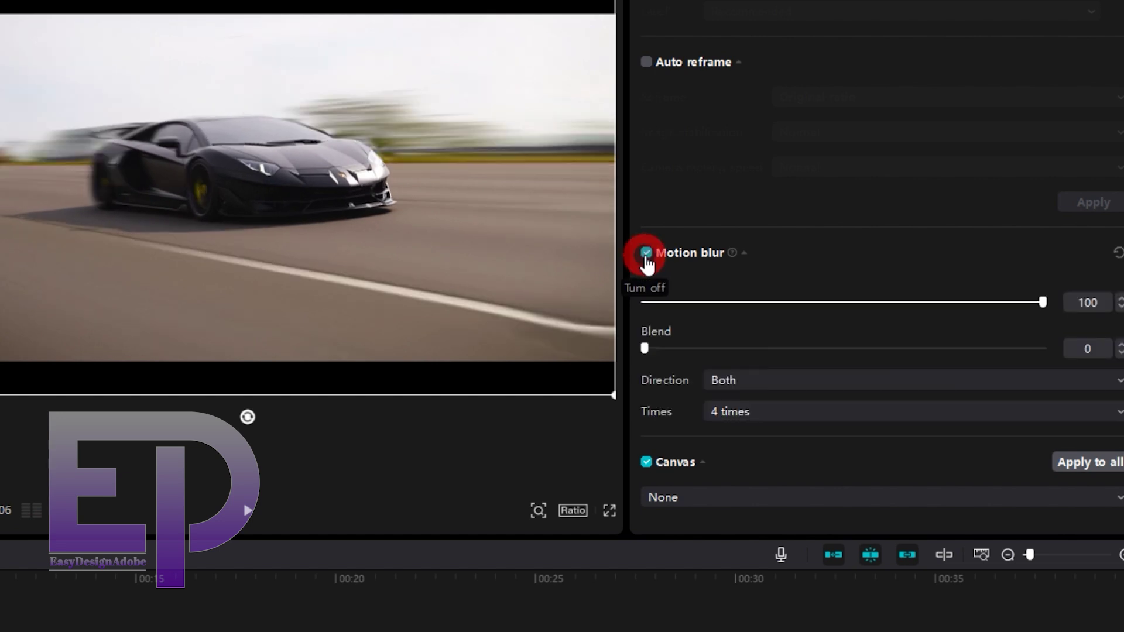
click(646, 253)
click(647, 253)
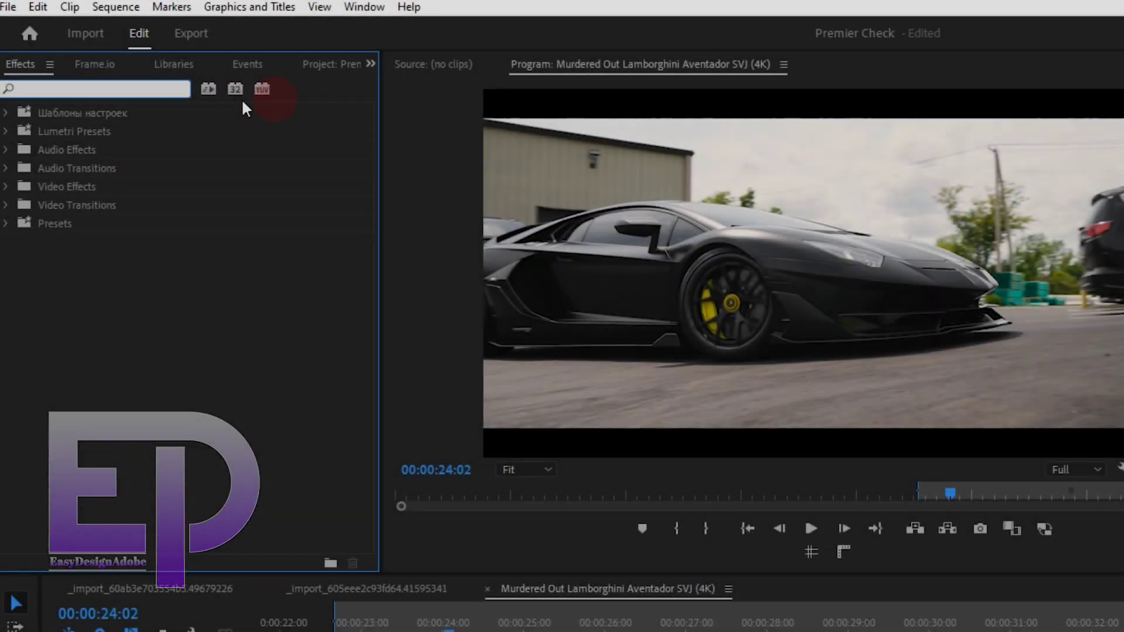
Search Premiere Pro's Effects panel for 'motion bl'
text(mo)
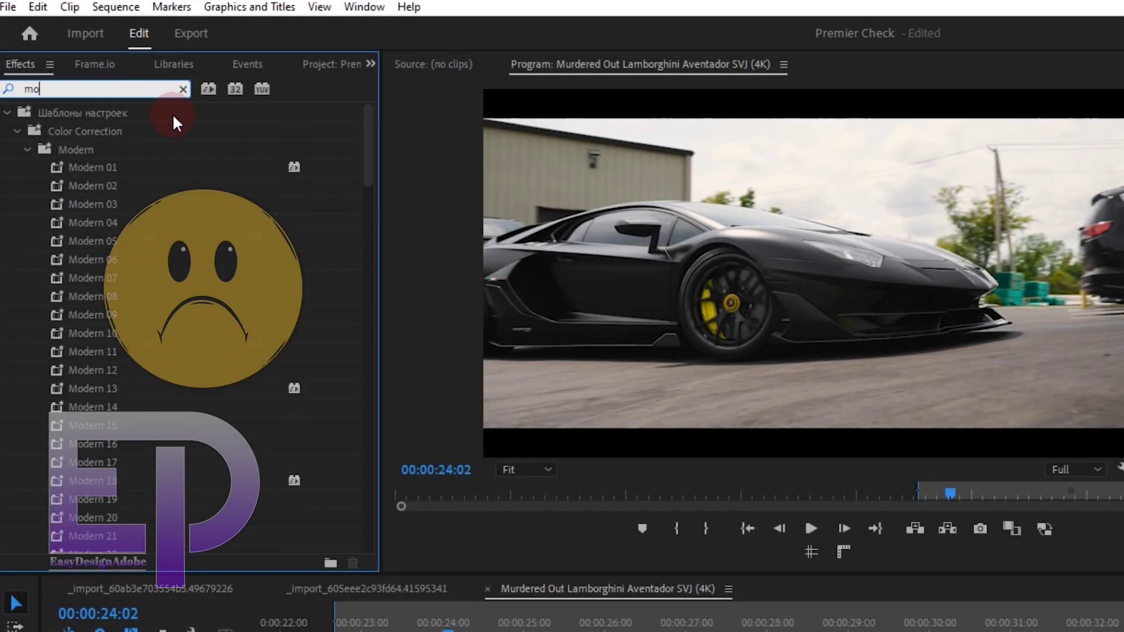
text(tio)
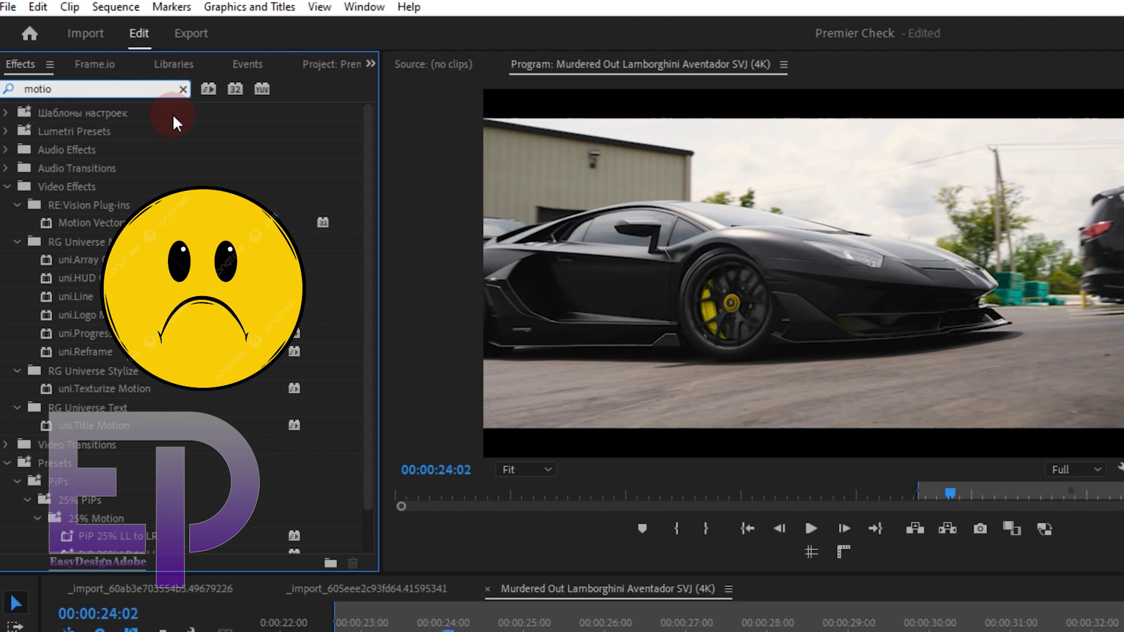
text(n bl)
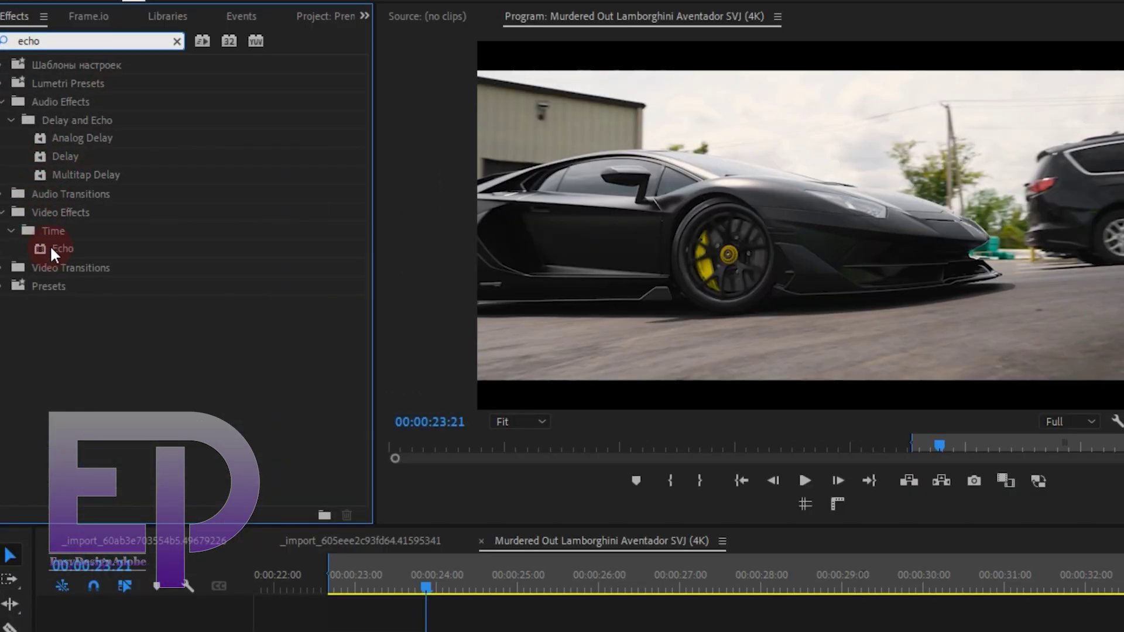
Apply Echo to the Lamborghini clip with the Echo Operator set to Screen
drag(53, 251, 328, 513)
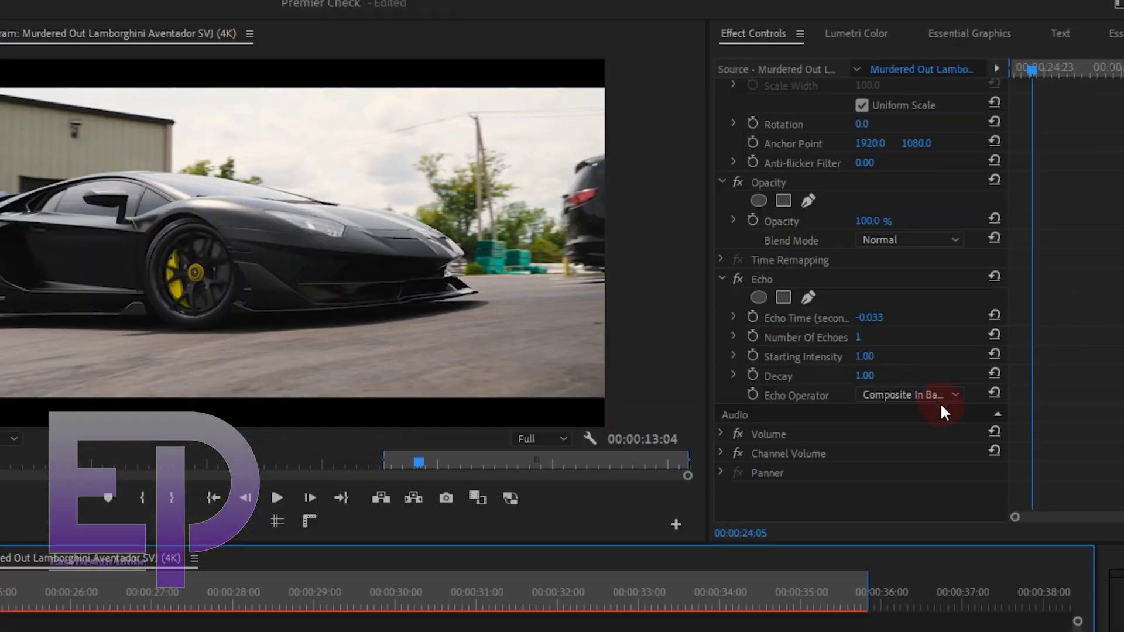
click(930, 395)
click(911, 476)
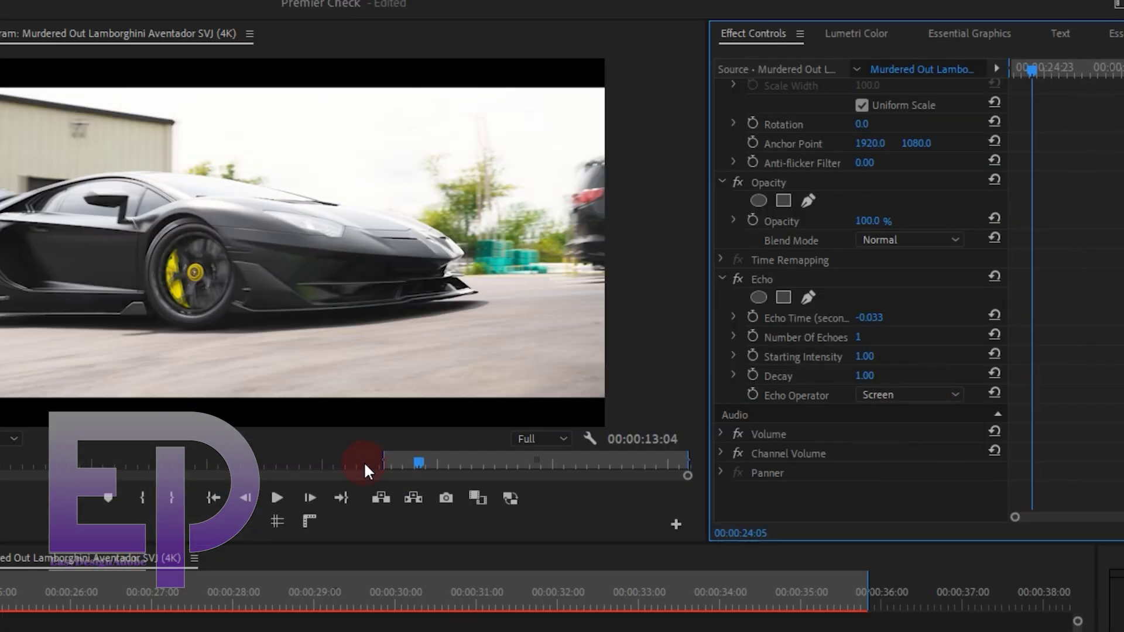
Preview the echo from earlier in the sequence and switch the Echo Operator to Maximum
drag(301, 430, 266, 438)
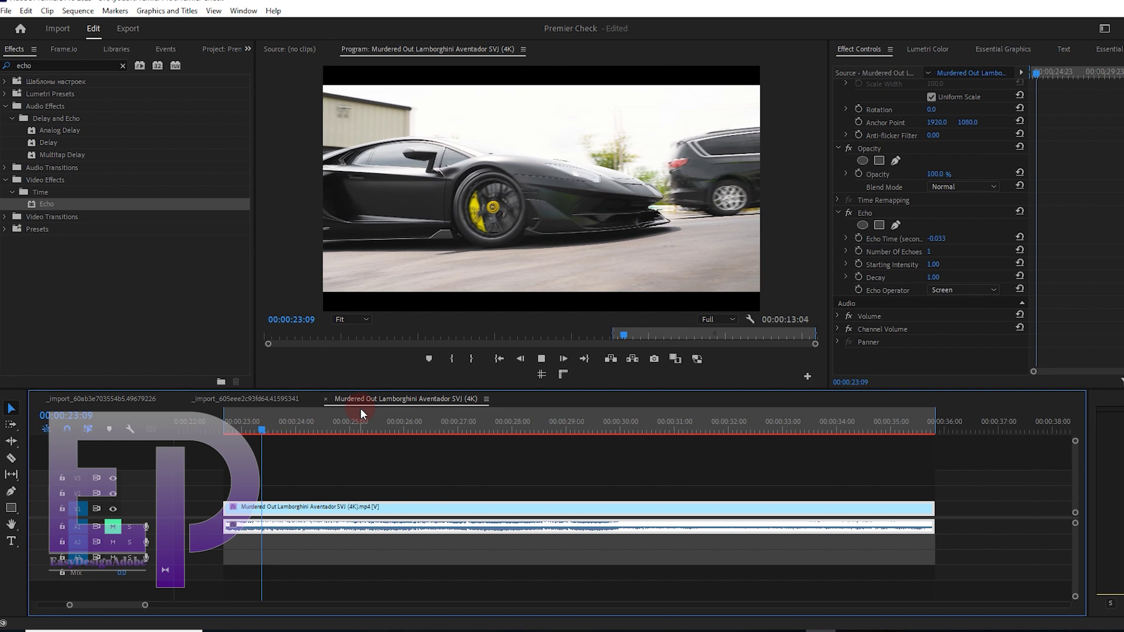
key(space)
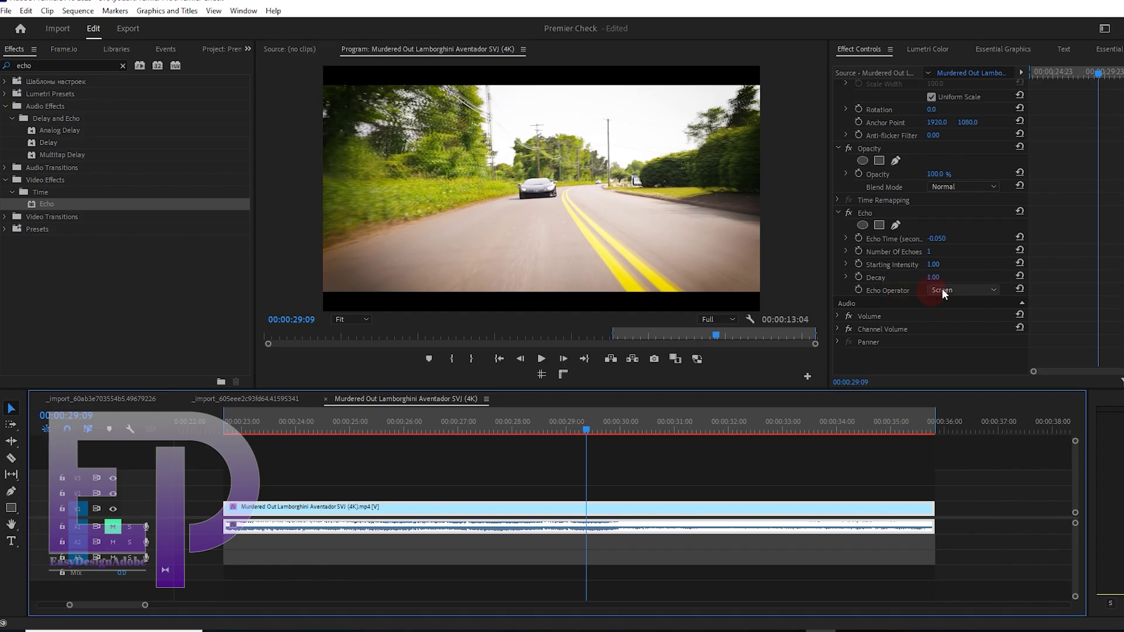
click(944, 290)
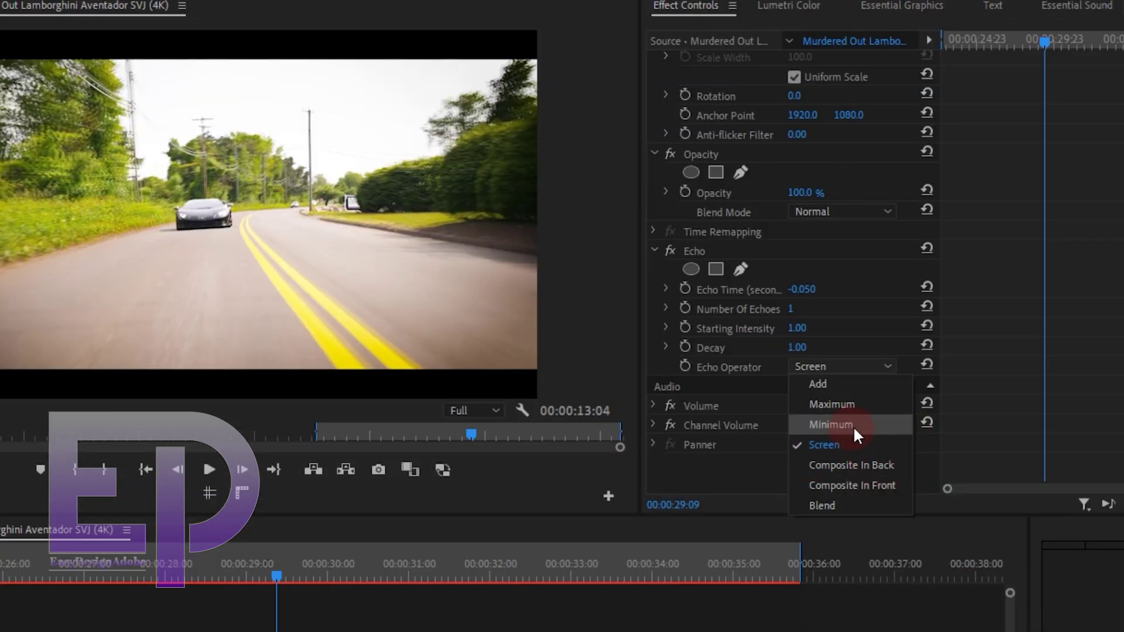
click(856, 404)
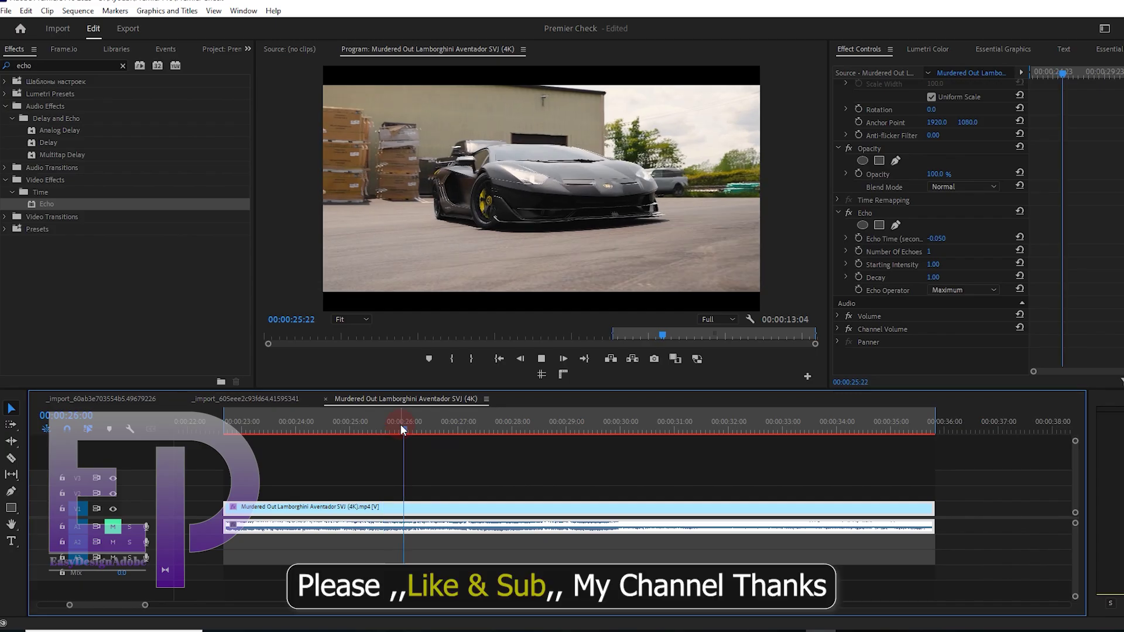
click(342, 429)
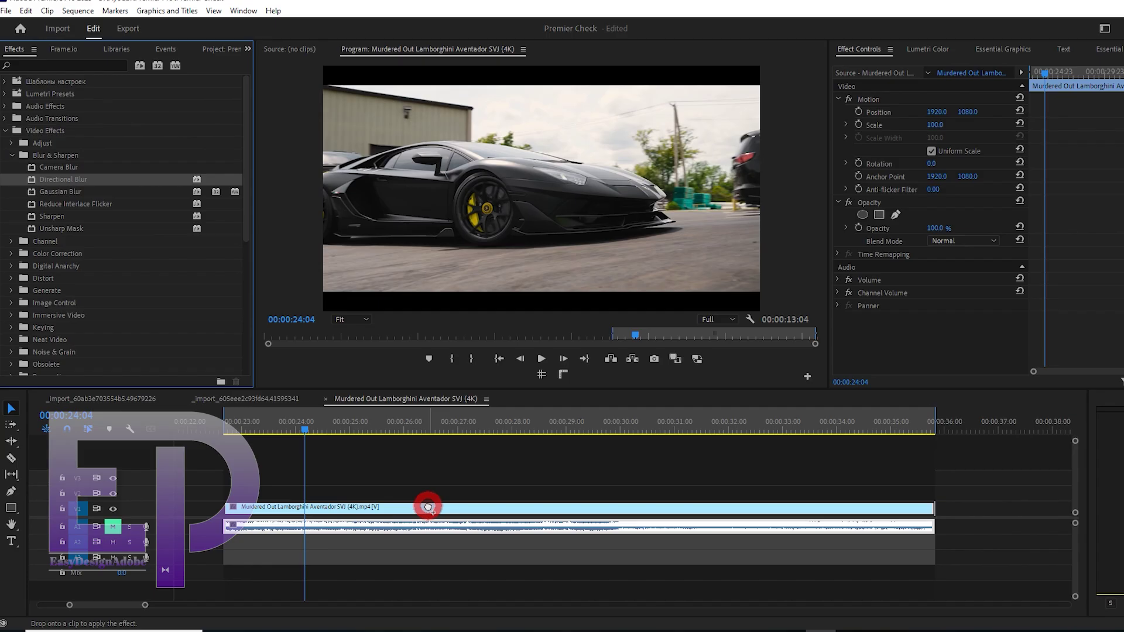
Apply Directional Blur to the Lamborghini clip with Blur Length 5, then raise it to 11
drag(50, 179, 426, 506)
click(930, 292)
text(5)
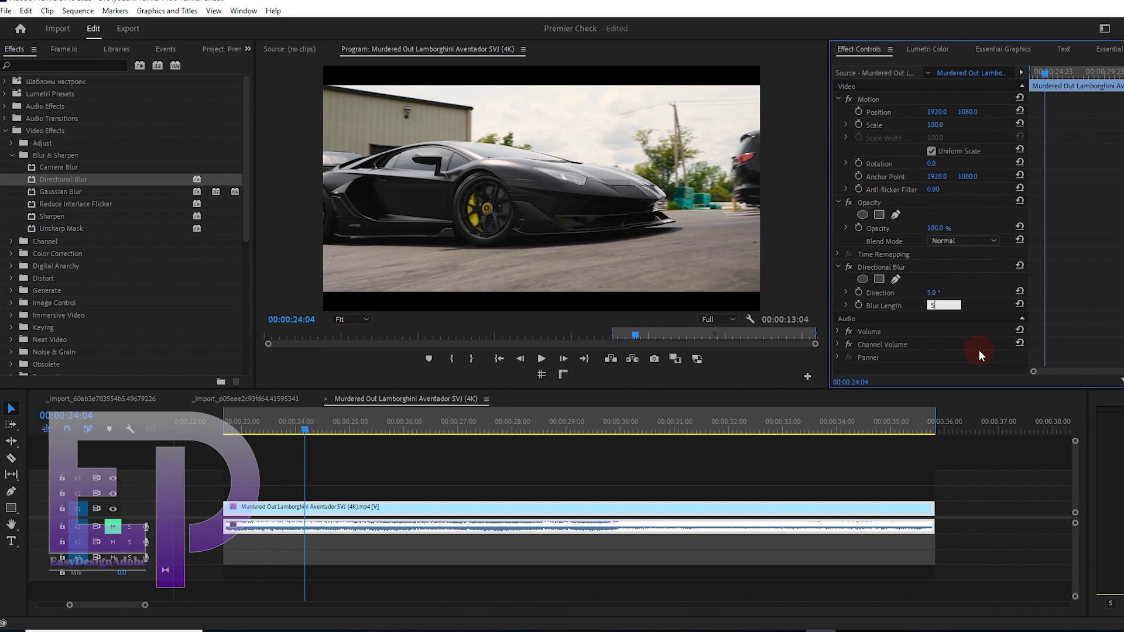
key(Return)
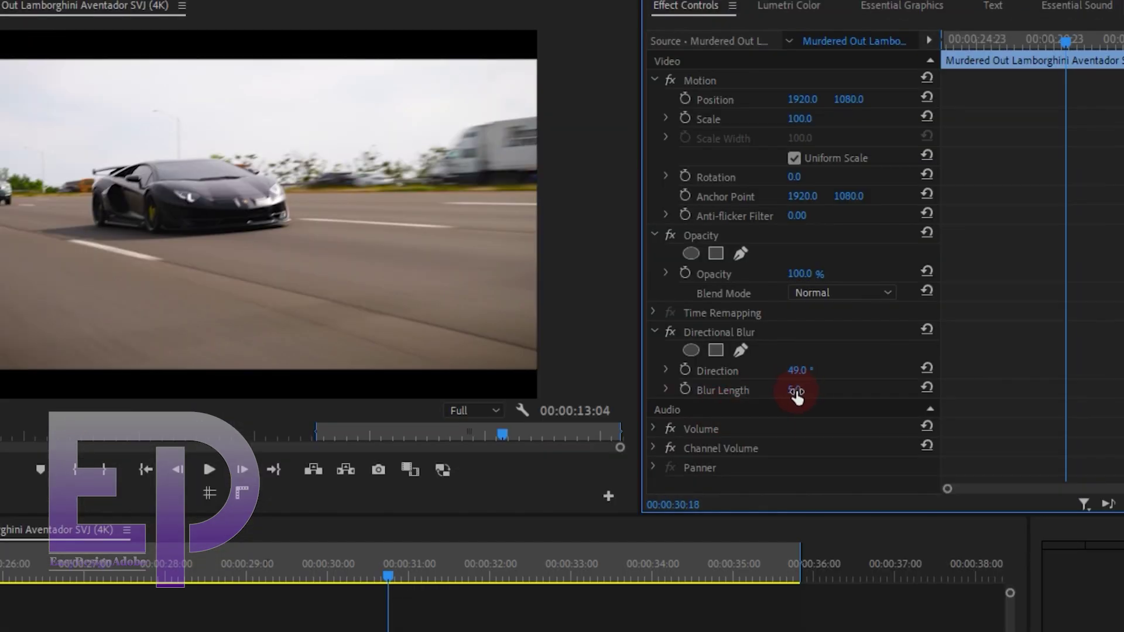
click(795, 391)
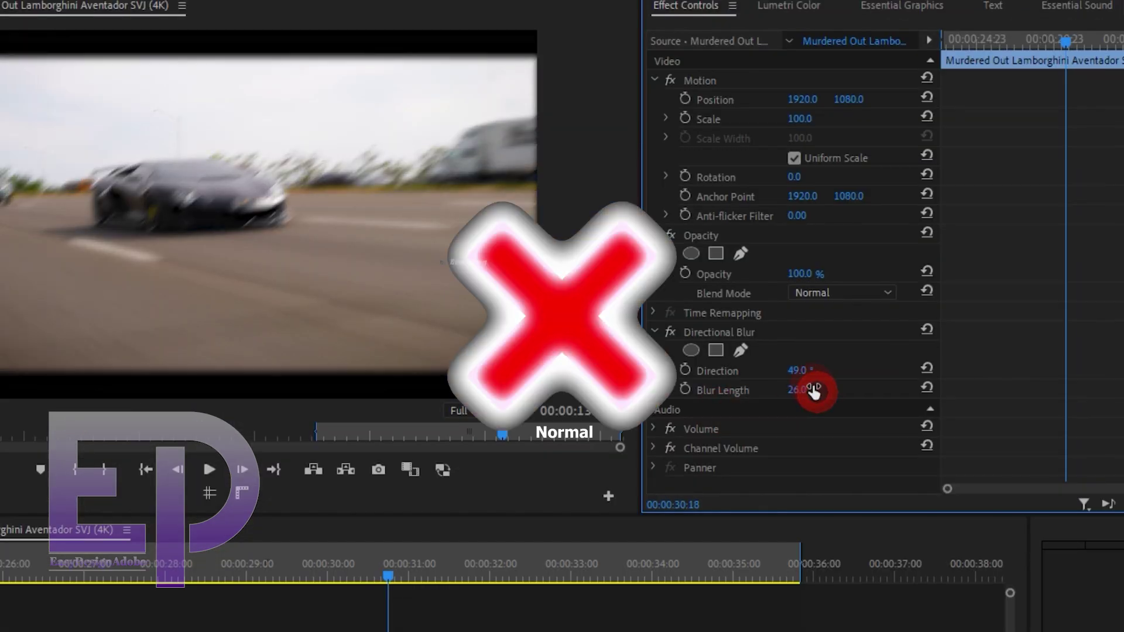
text(11)
key(Return)
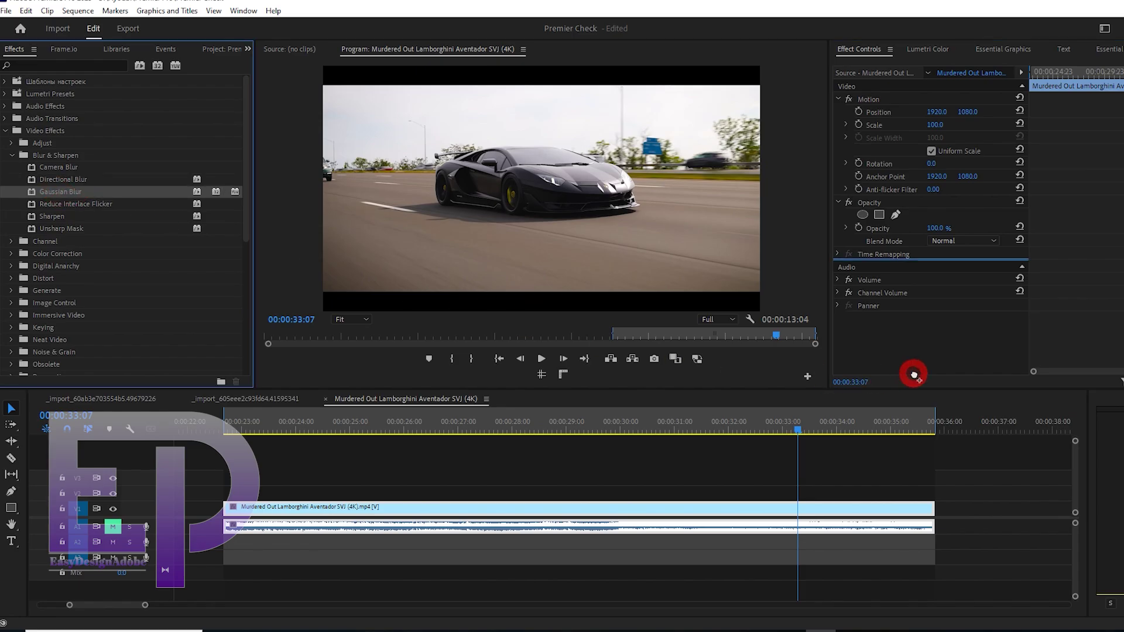
Apply Gaussian Blur to the clip, scrubbing Blurriness up to 120, then down to 72
drag(914, 375, 913, 375)
drag(924, 290, 1011, 289)
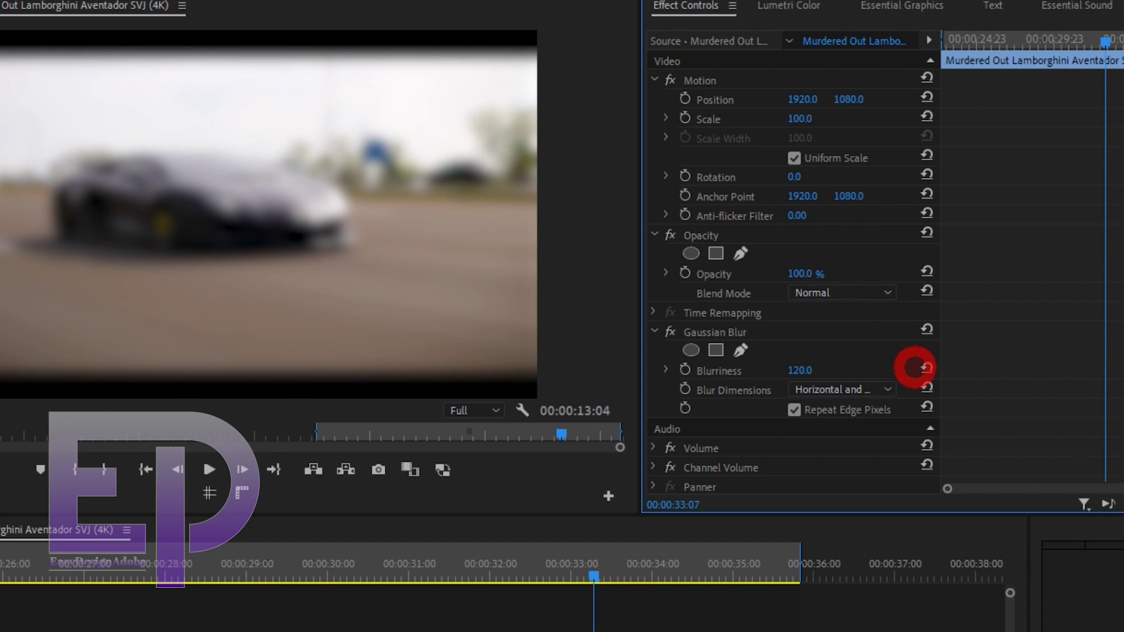
mouse_move(914, 368)
mouse_down()
mouse_move(815, 387)
mouse_move(870, 381)
mouse_move(692, 358)
mouse_up()
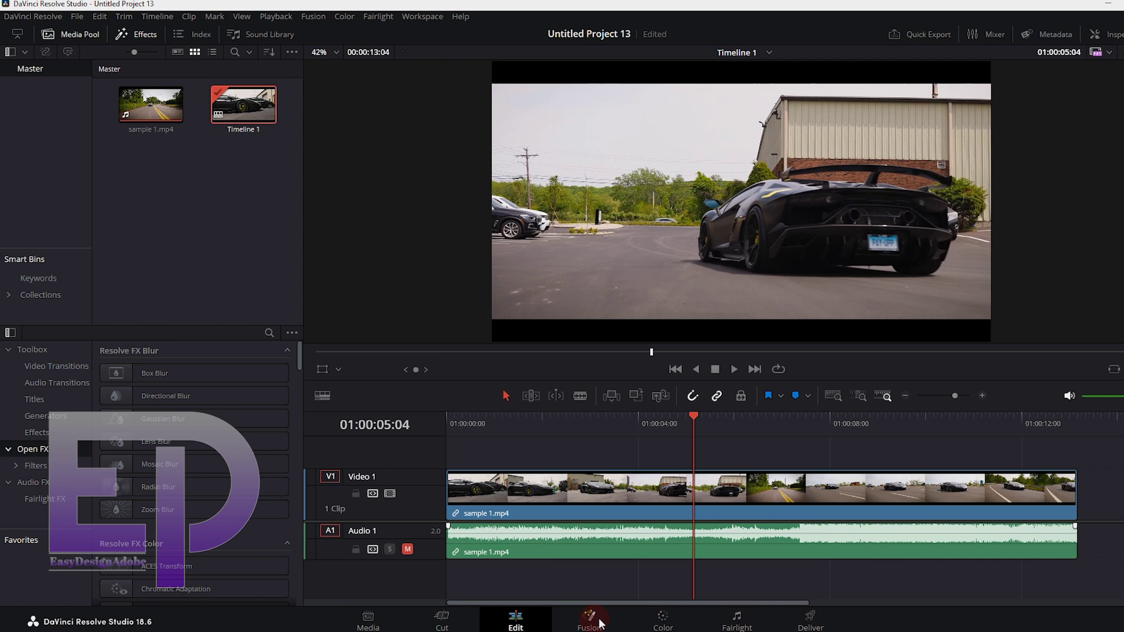
In Fusion, search effects for 'motio' and insert Motion Trails between MediaIn and MediaOut
click(606, 623)
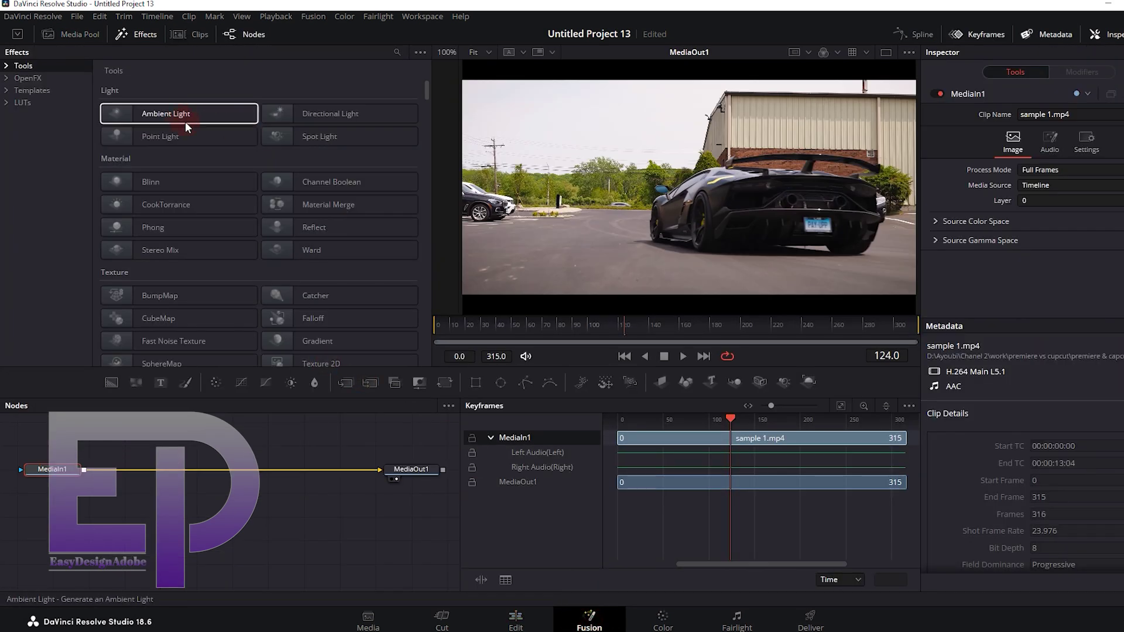
click(397, 52)
text(mo)
text(ti)
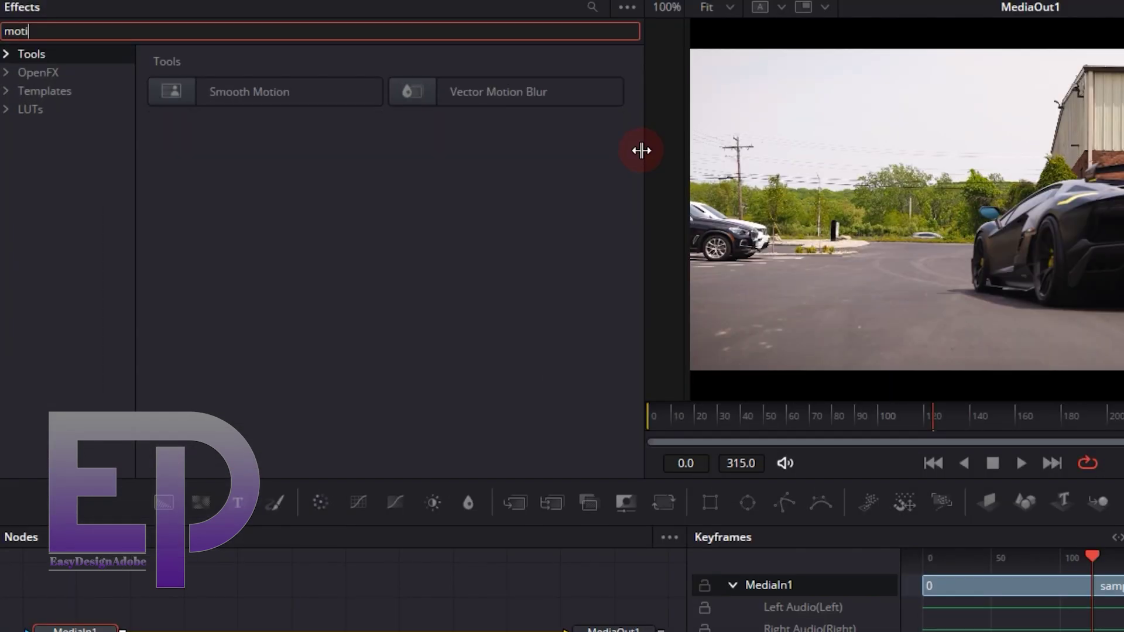
text(o)
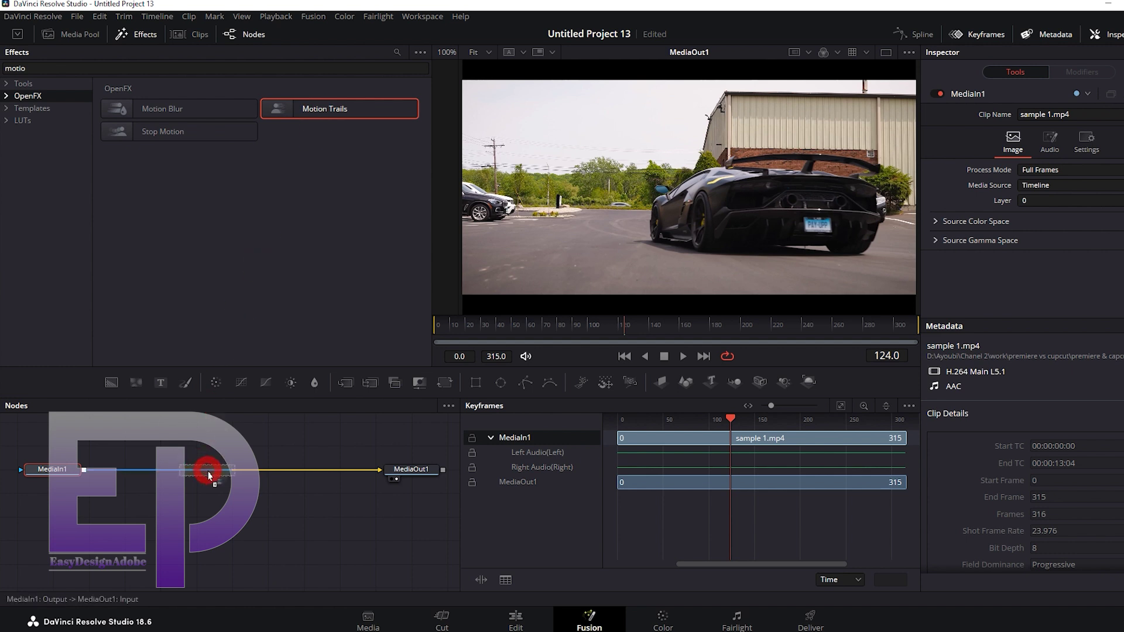
drag(209, 475, 211, 468)
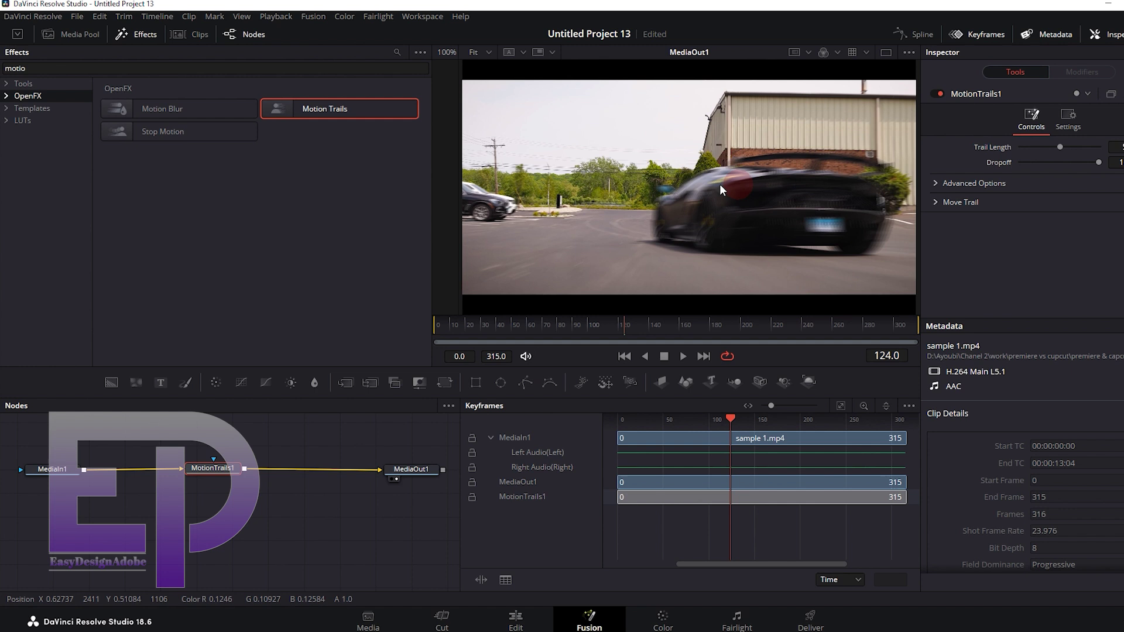
Preview the trails, shorten Trail Length to 3 and reduce Dropoff to about 0.5
key(space)
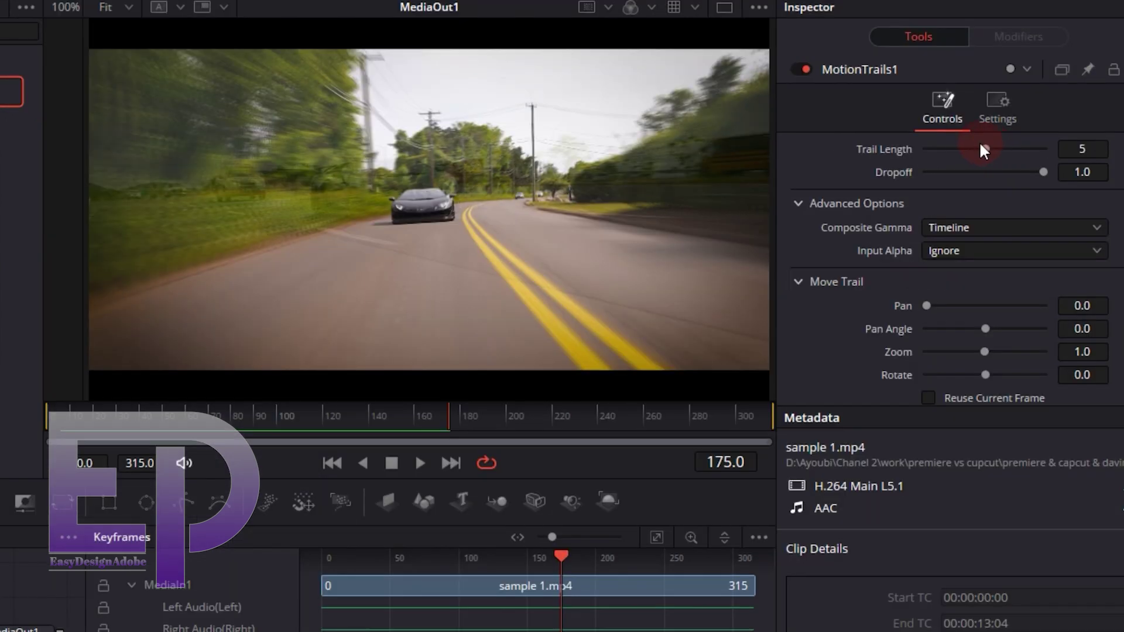
drag(961, 150, 958, 150)
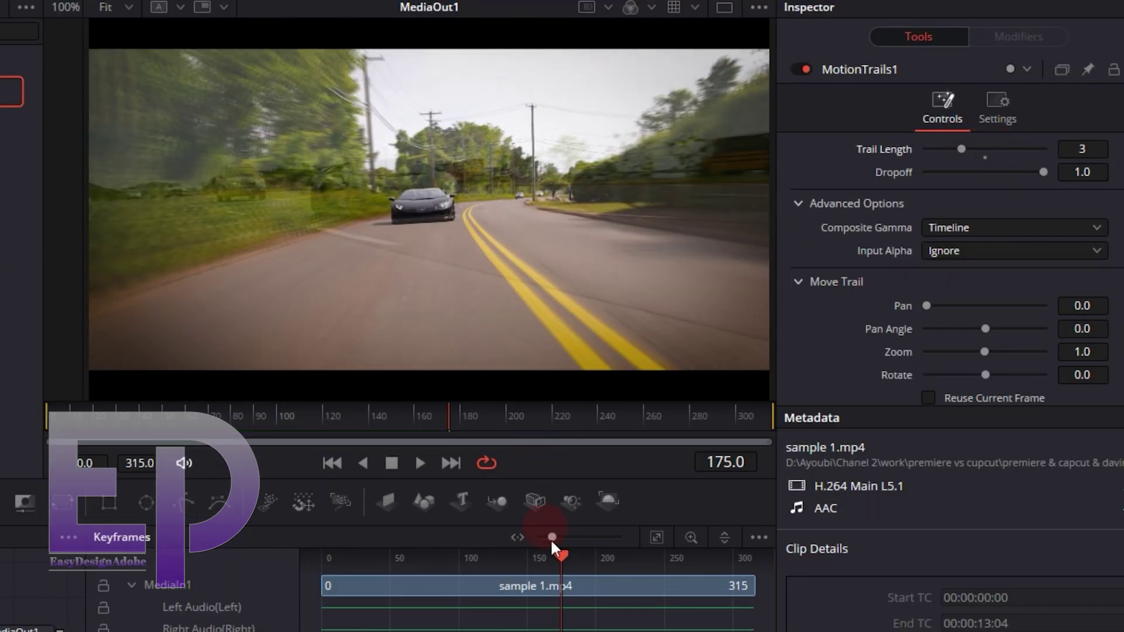
drag(557, 559, 468, 563)
drag(398, 557, 395, 557)
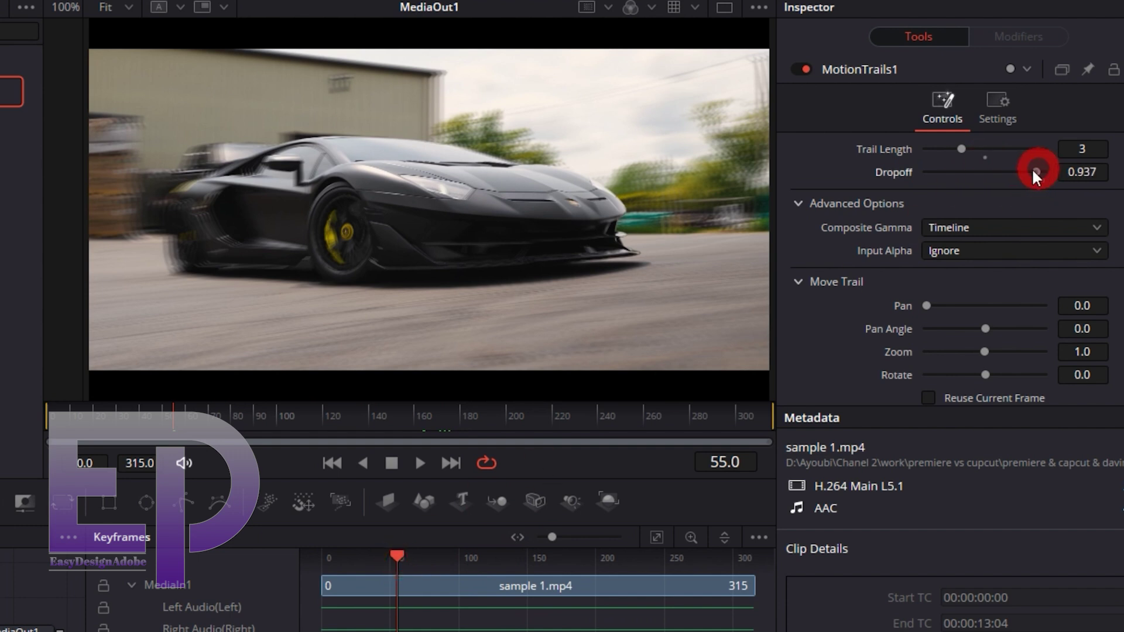
drag(1033, 172, 979, 187)
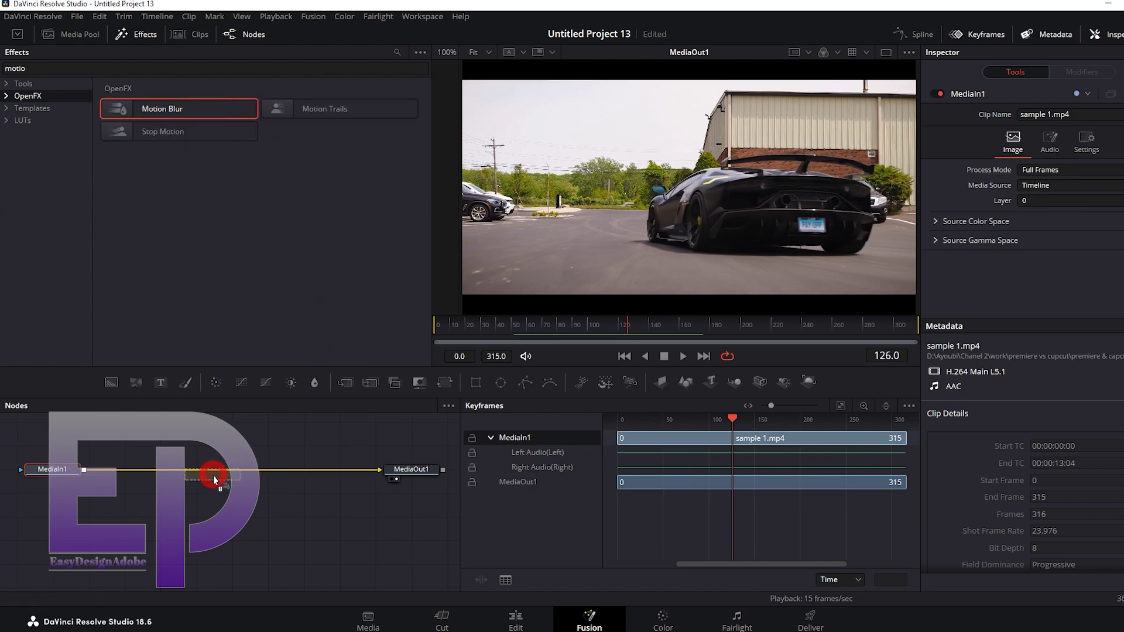
Insert a Motion Blur node set to Better estimation, raise its strength, and preview
drag(217, 472, 219, 475)
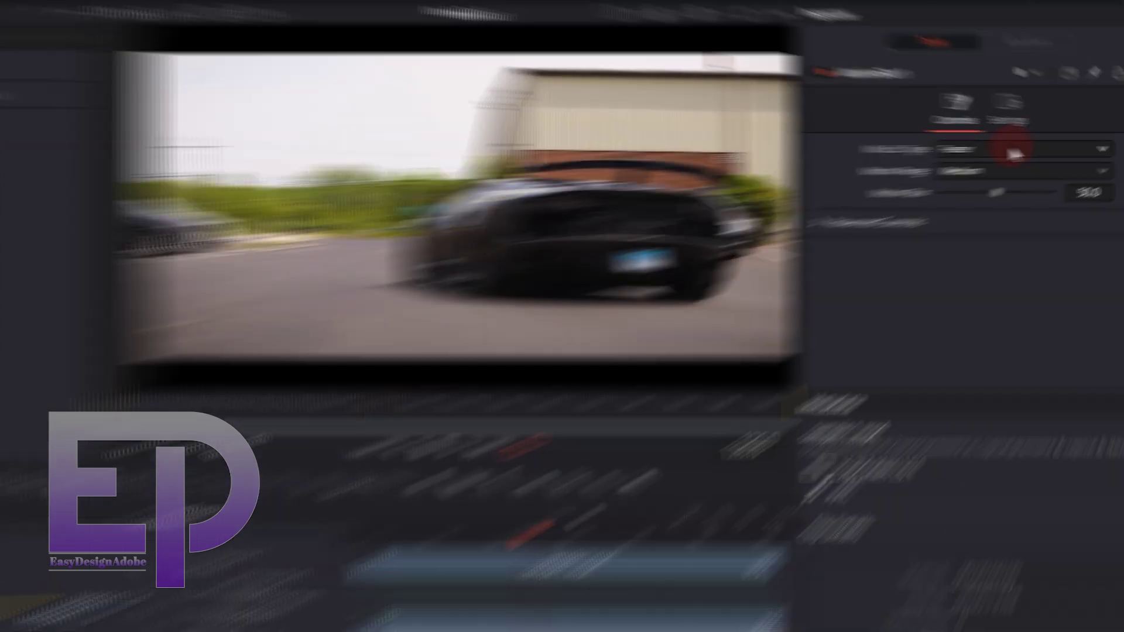
click(971, 150)
click(980, 194)
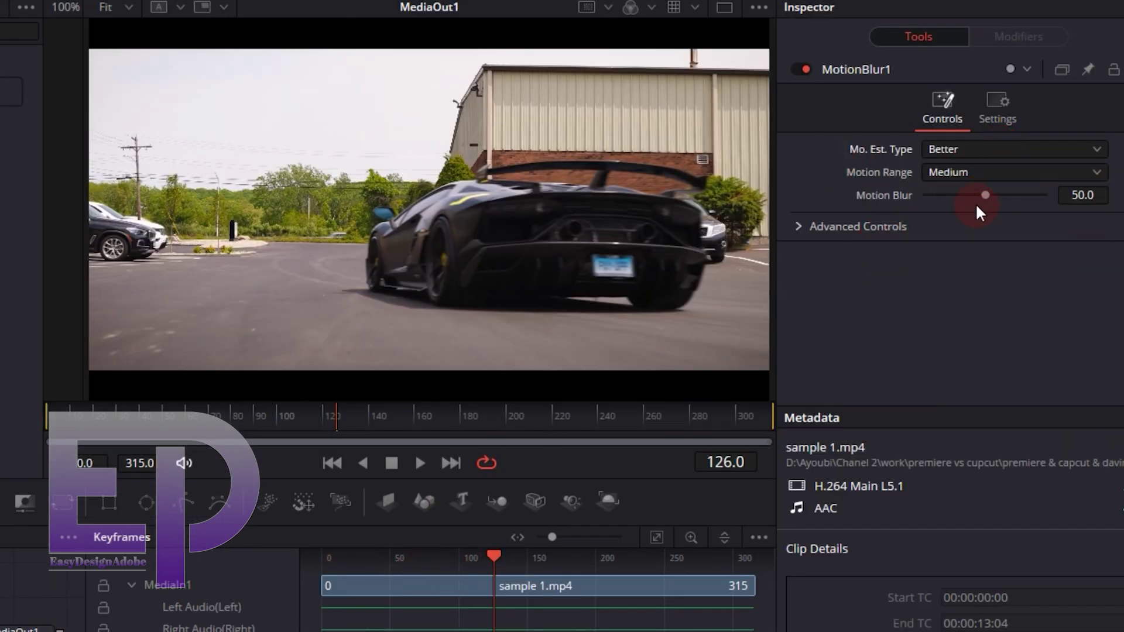
mouse_move(985, 195)
mouse_down()
mouse_move(1038, 195)
mouse_move(1013, 195)
mouse_up()
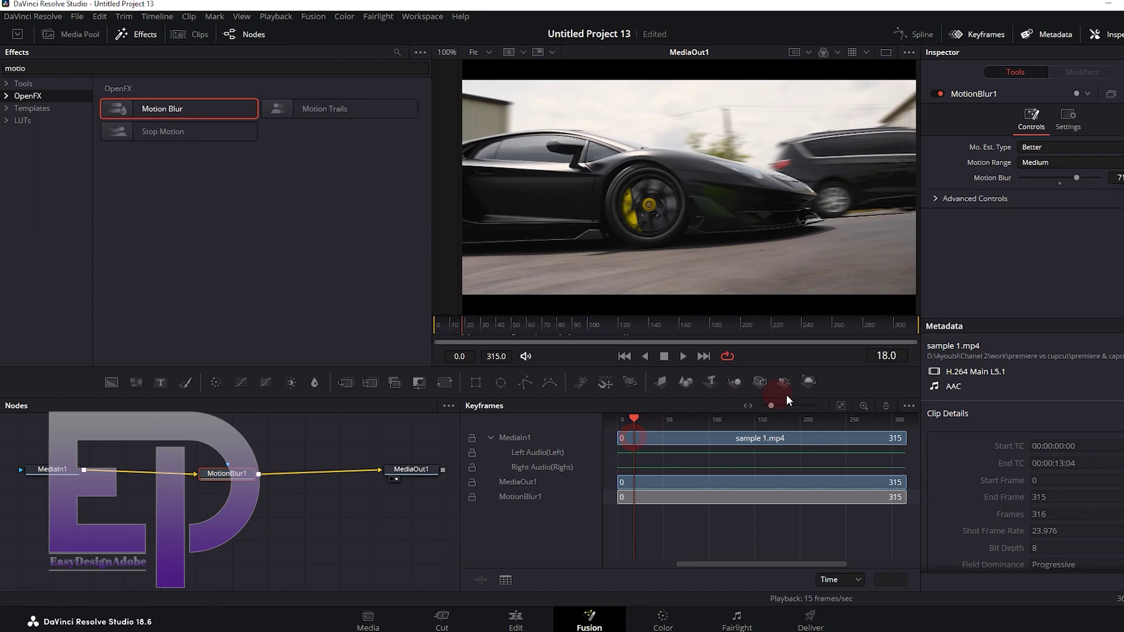
key(space)
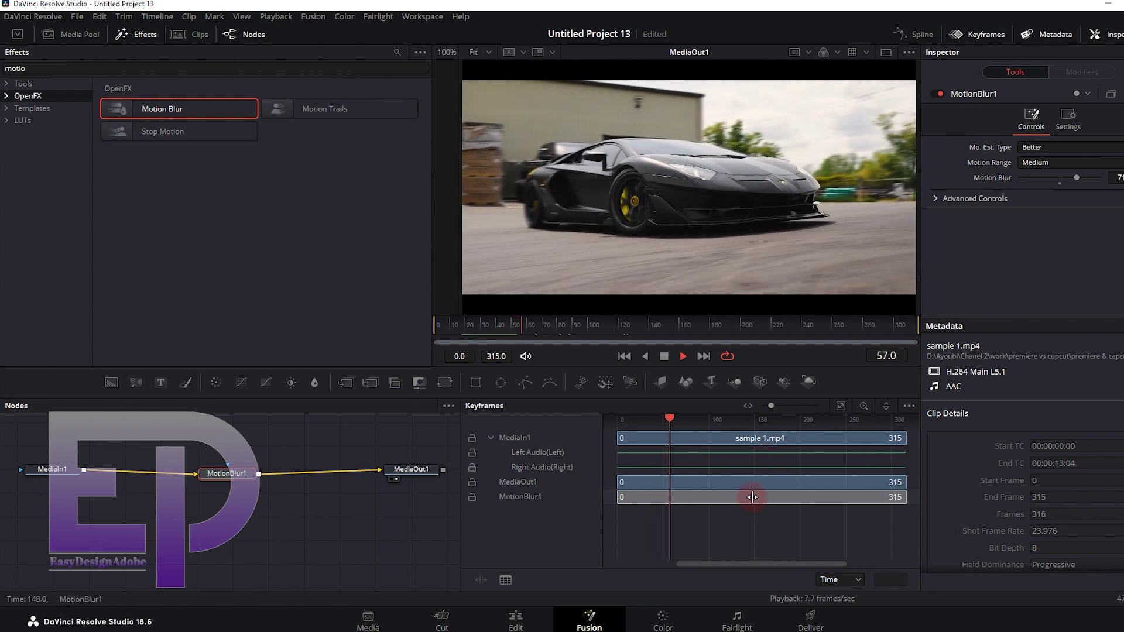
click(784, 420)
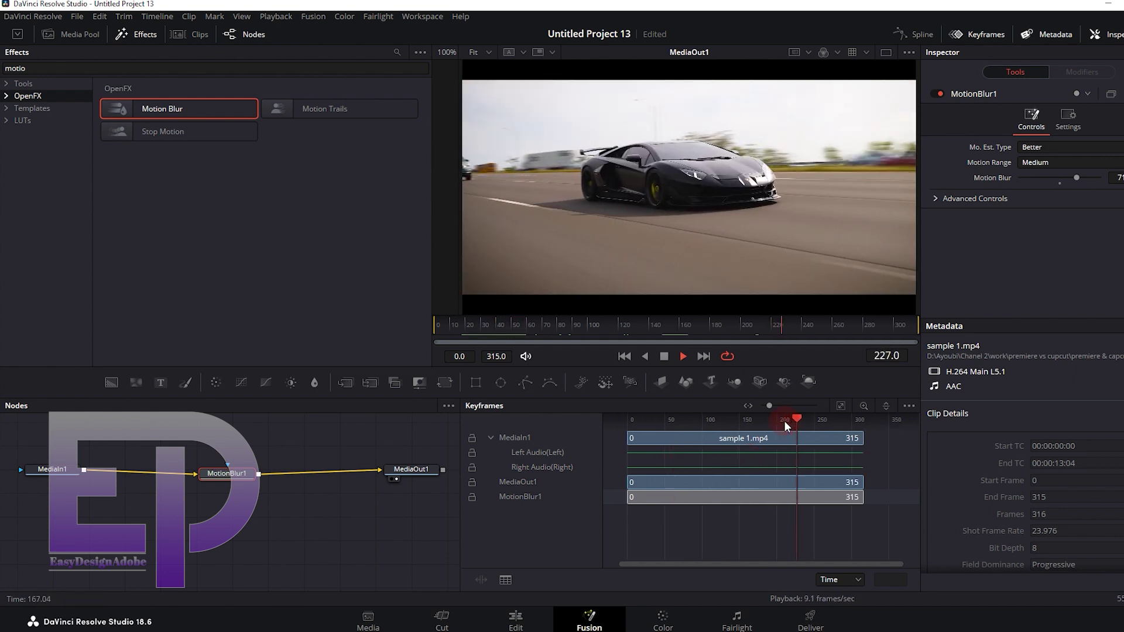
click(652, 211)
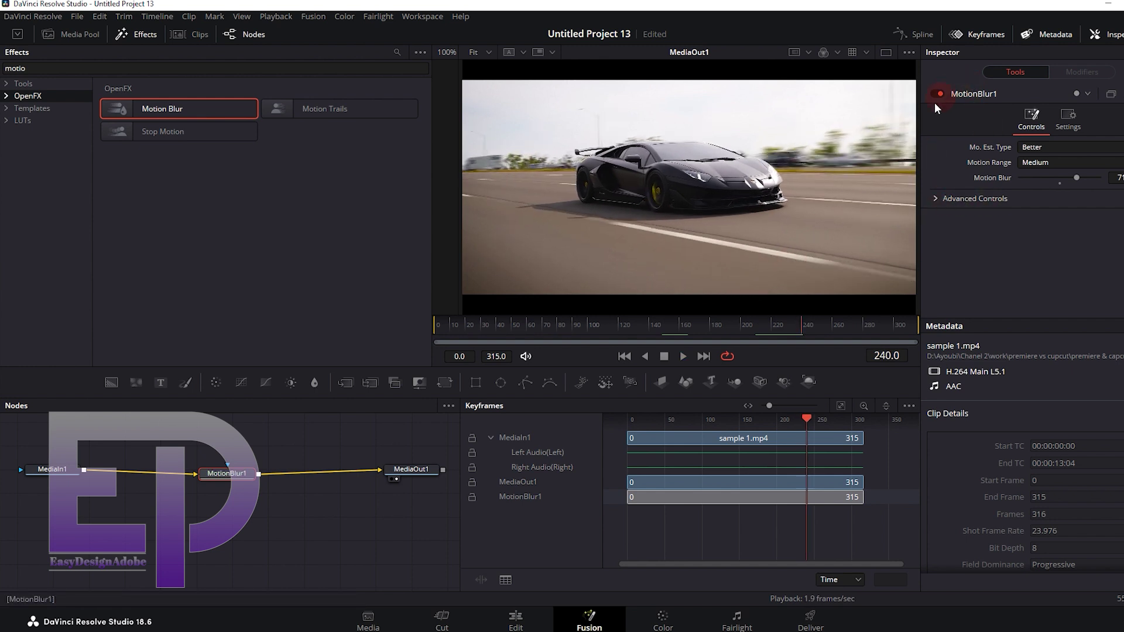
Set Motion Range to Large, preview, and push Motion Blur strength to 100
click(1045, 163)
click(1042, 178)
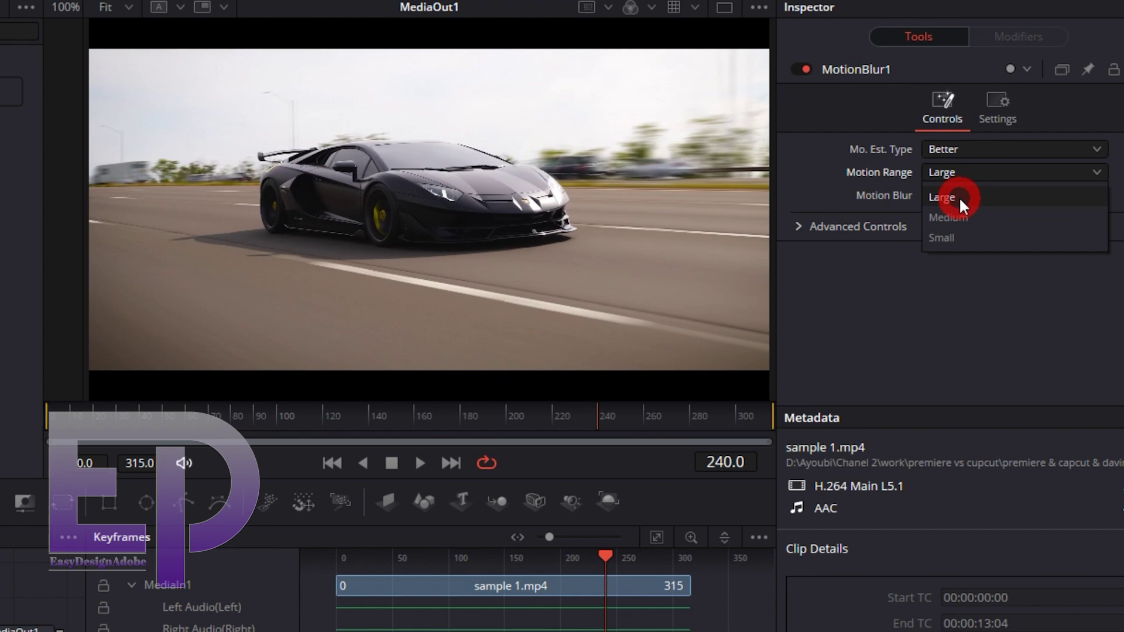
click(958, 196)
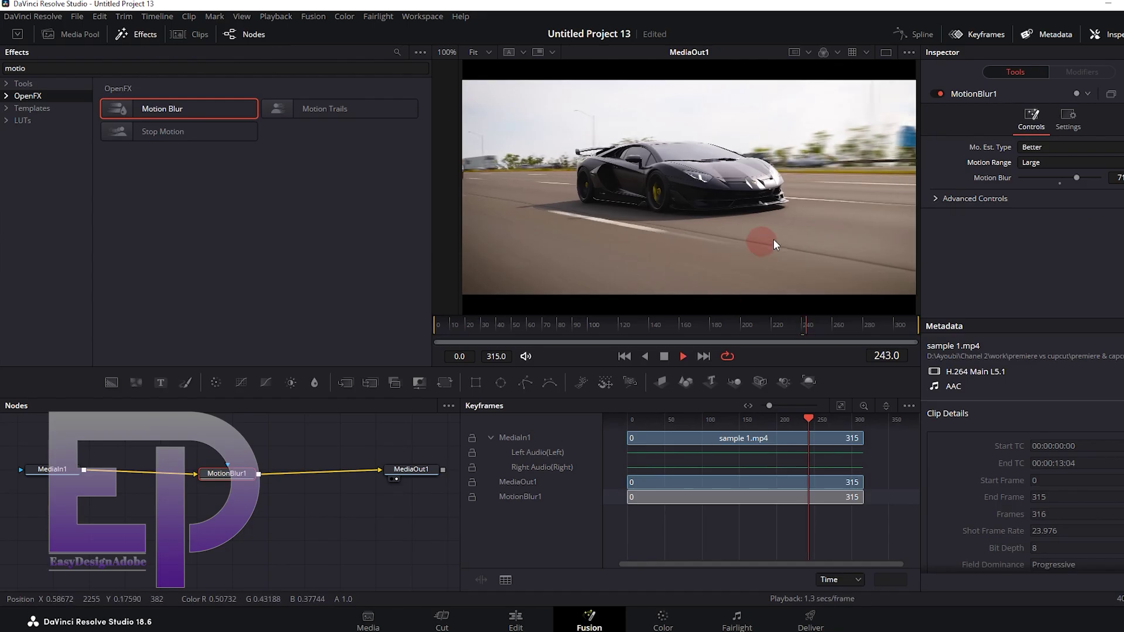
click(693, 249)
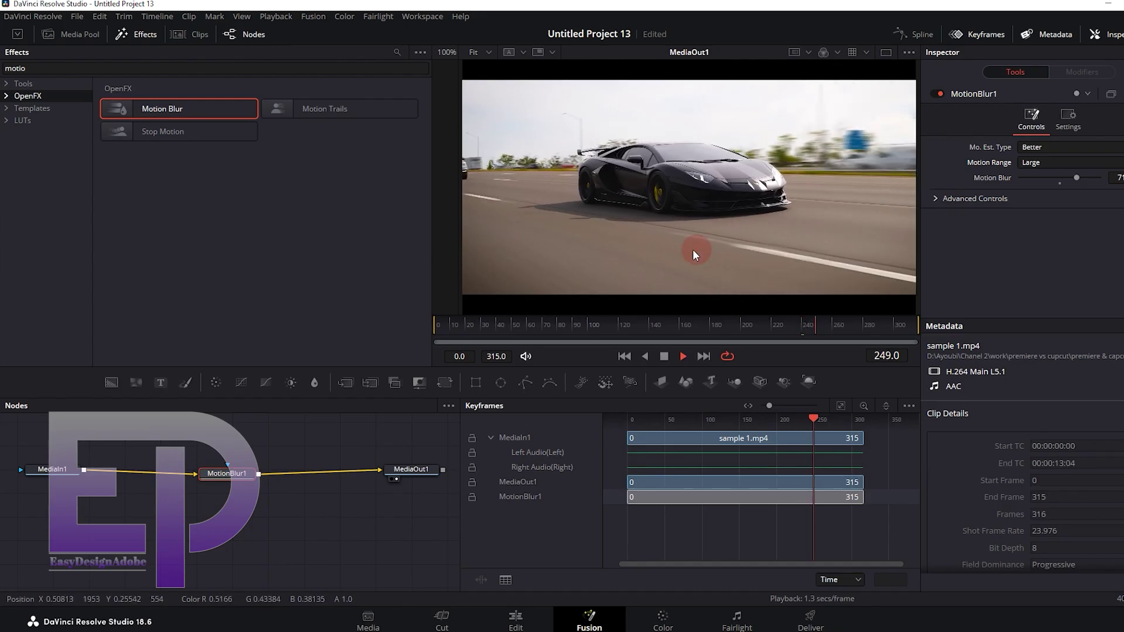
click(715, 326)
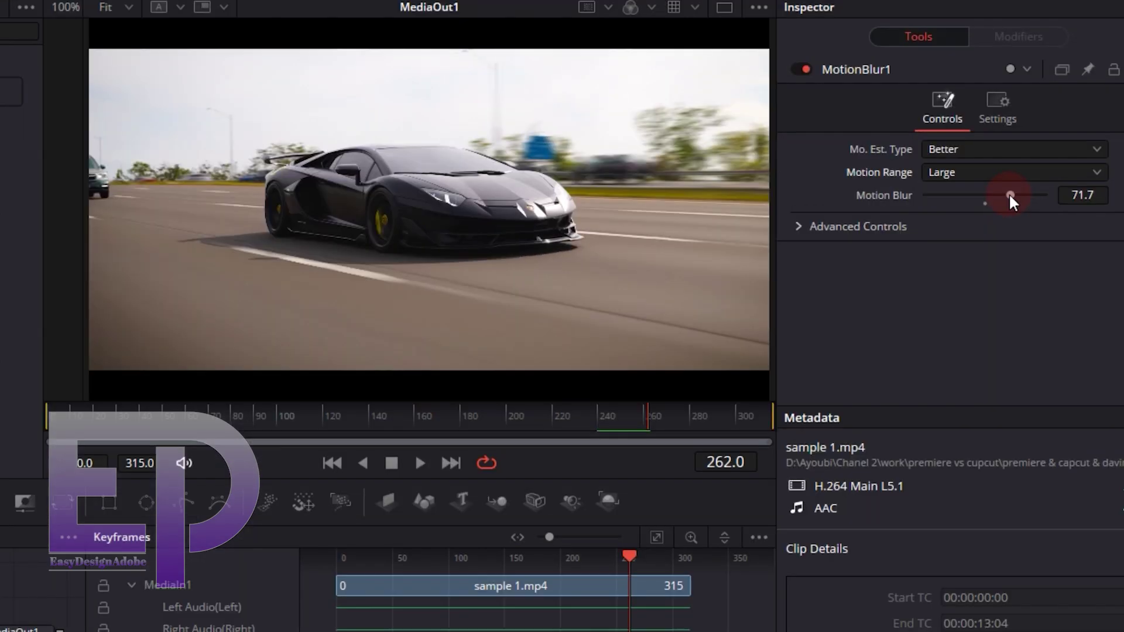
drag(1076, 177, 1100, 177)
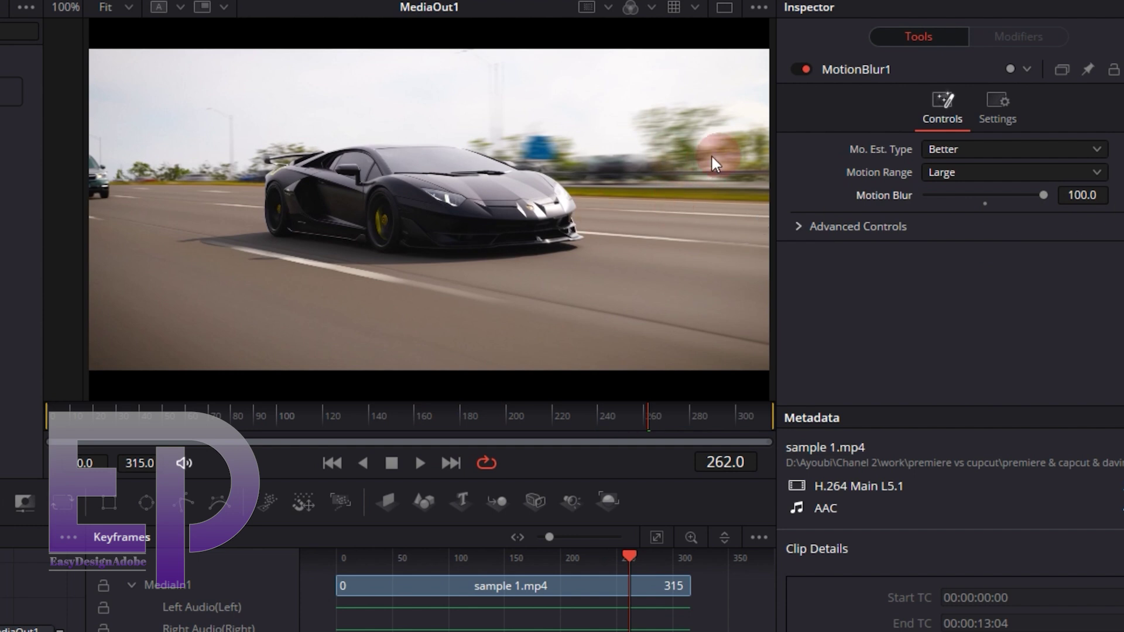
mouse_move(1015, 201)
mouse_down()
mouse_move(805, 201)
mouse_move(1120, 201)
mouse_up()
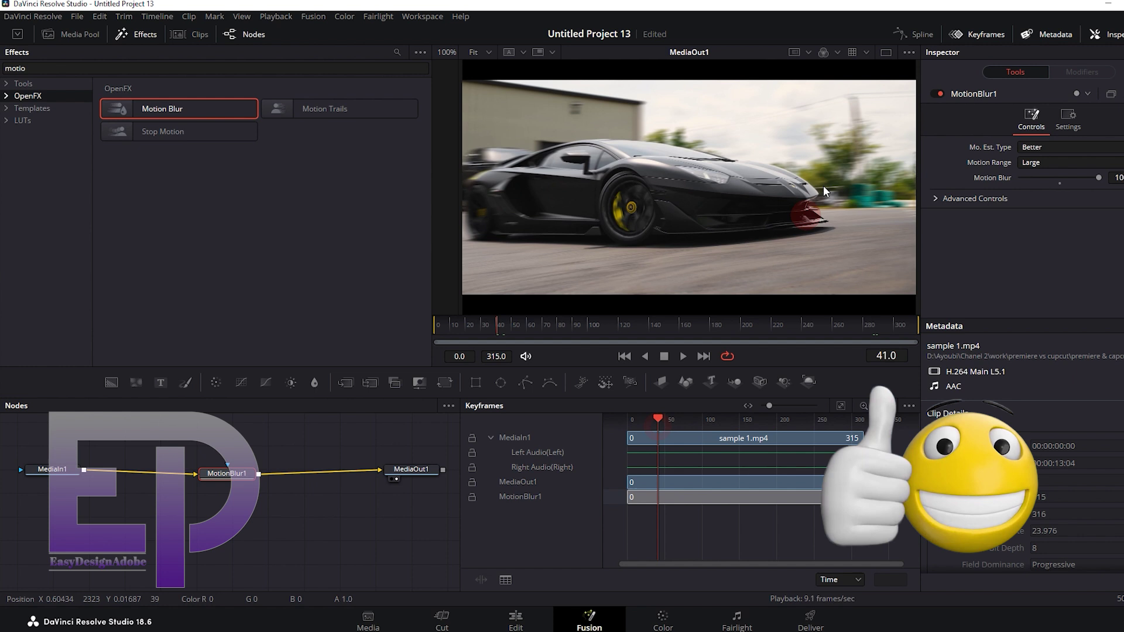
Drag the Inspector's Motion Blur slider to 100.0 and play back the blurred Lamborghini clip
drag(1094, 179, 1109, 179)
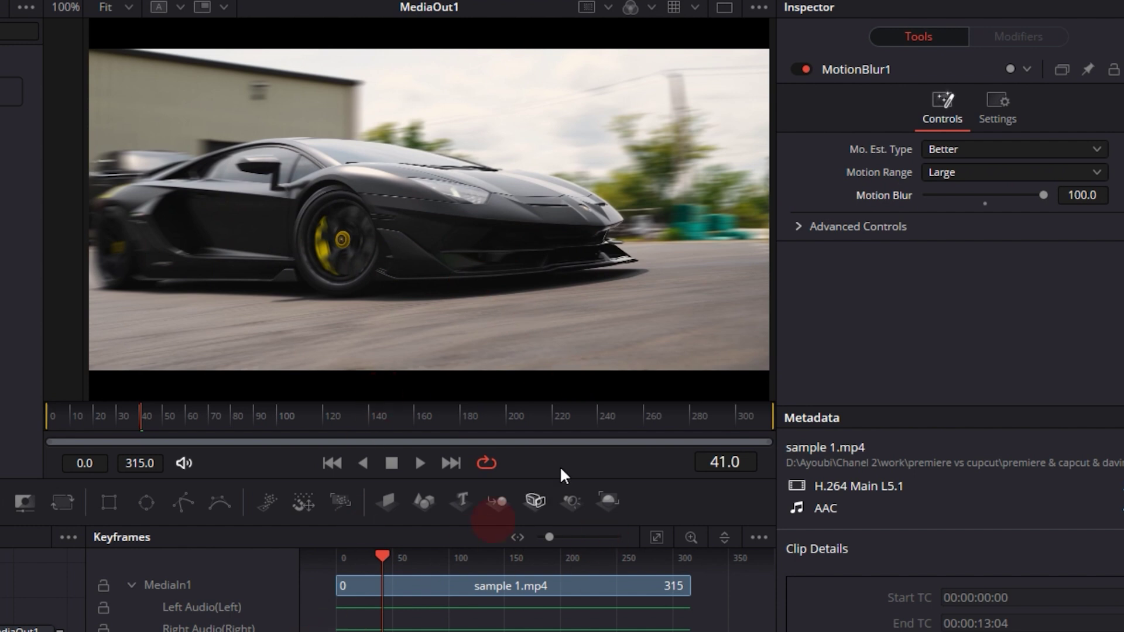
key(space)
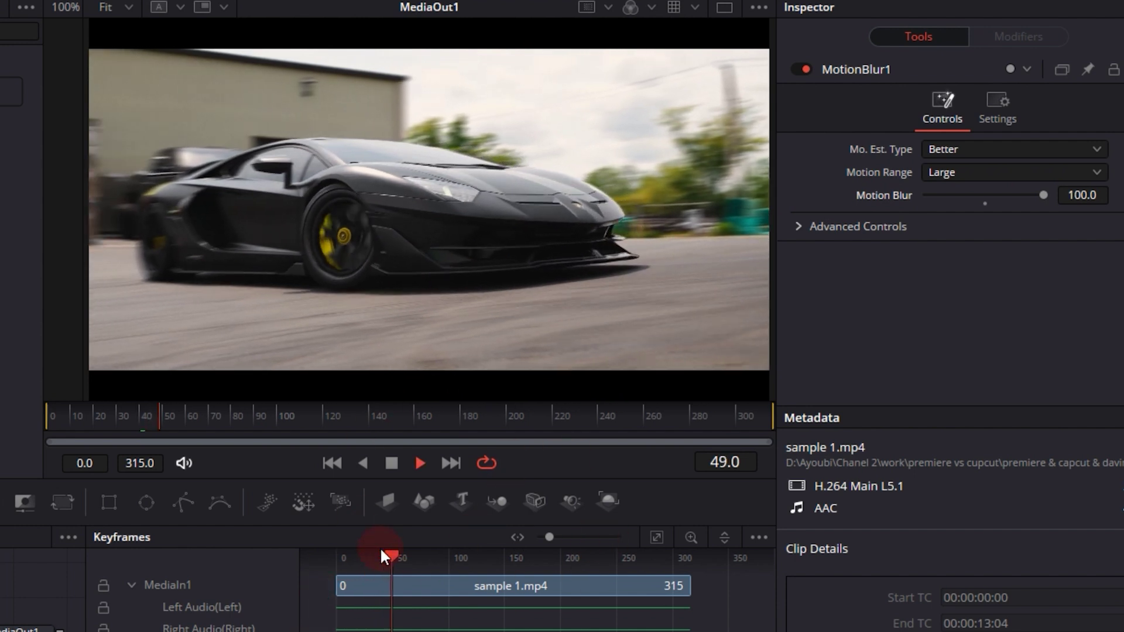